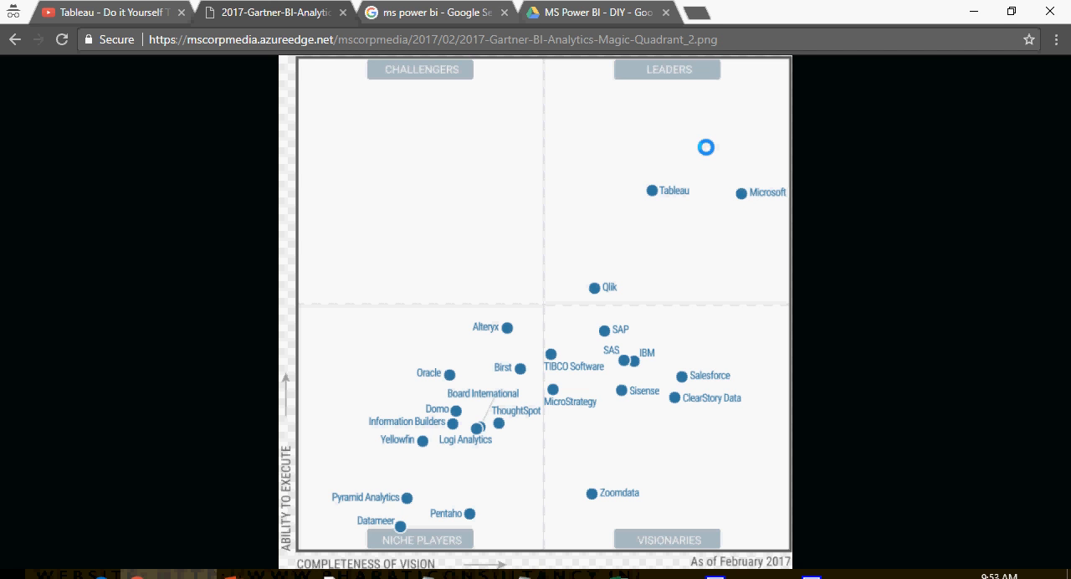
# Step: Open the official Microsoft Power BI site from the "ms power bi" search results and go to its Getting Started page
pyautogui.click(464, 12)
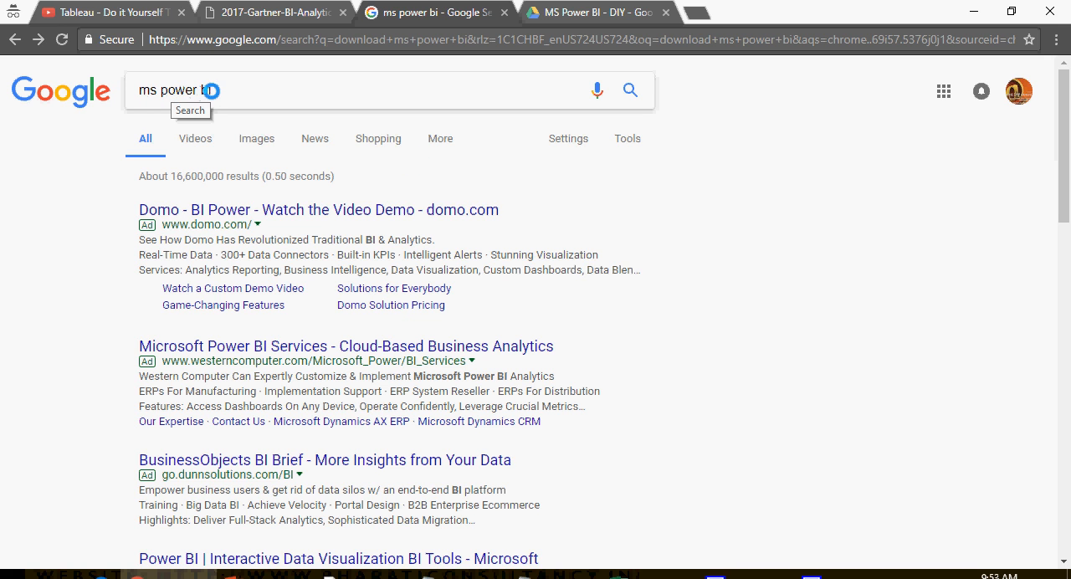
pyautogui.scroll(-3, 134, 174)
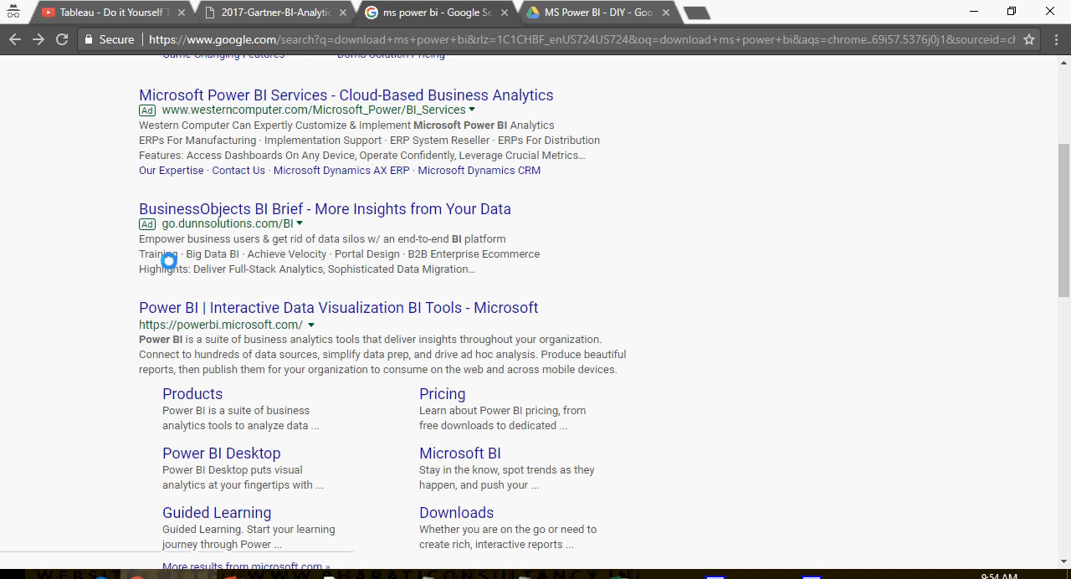
pyautogui.click(352, 308)
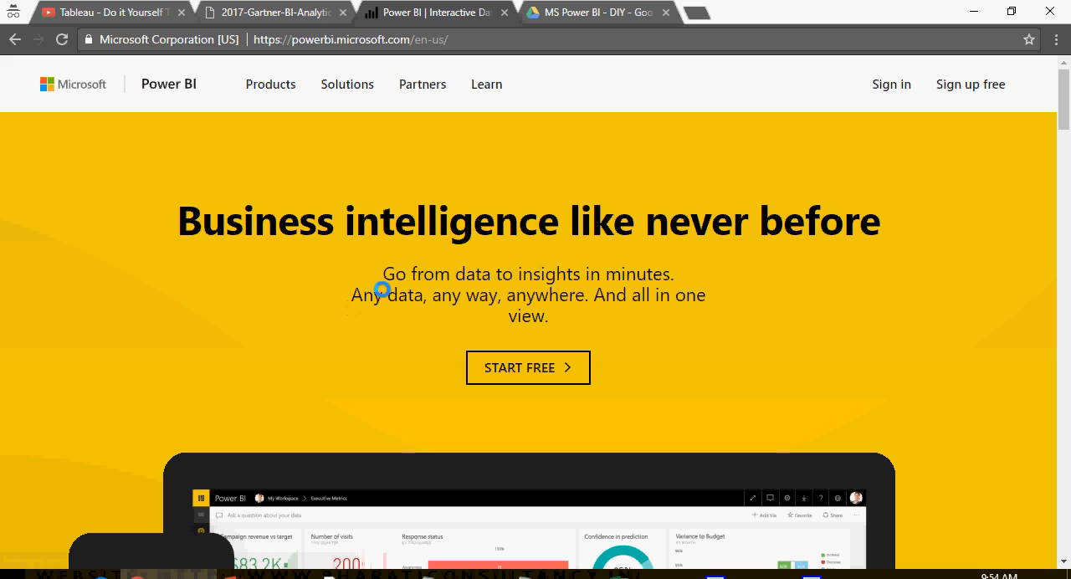
pyautogui.scroll(-2, 384, 281)
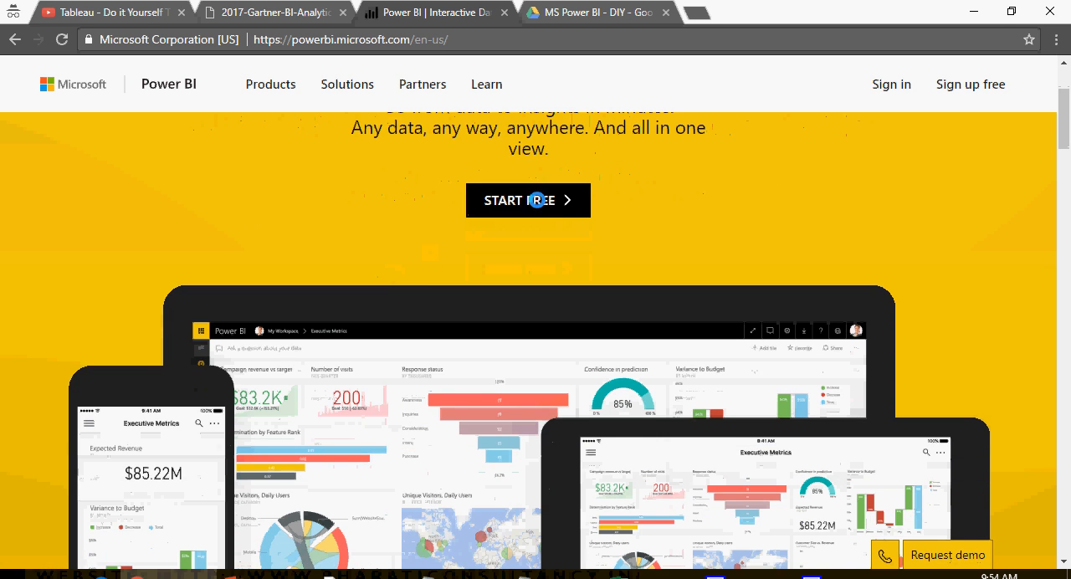
pyautogui.scroll(1, 595, 242)
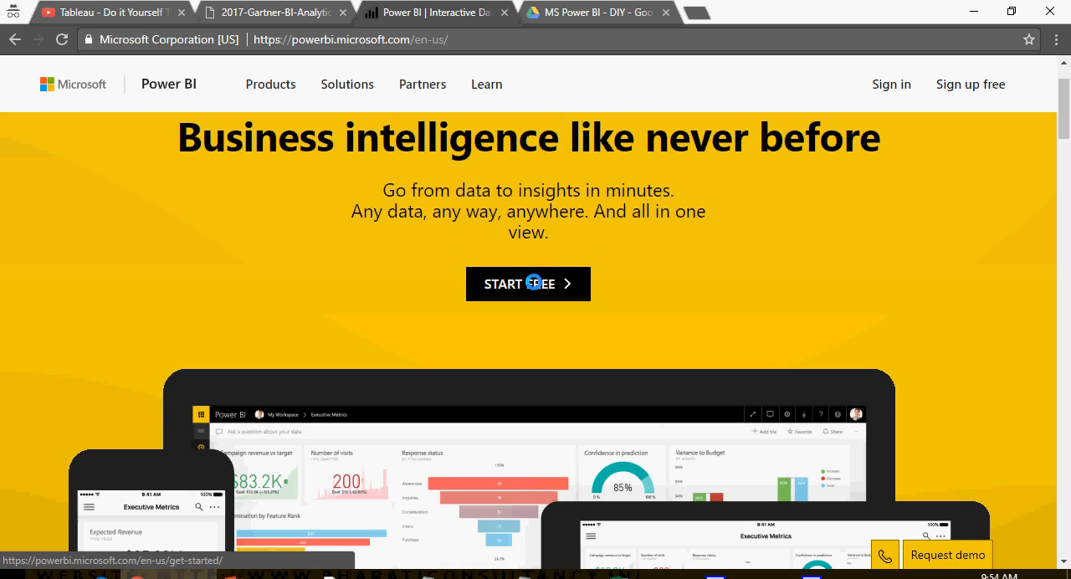
pyautogui.click(532, 283)
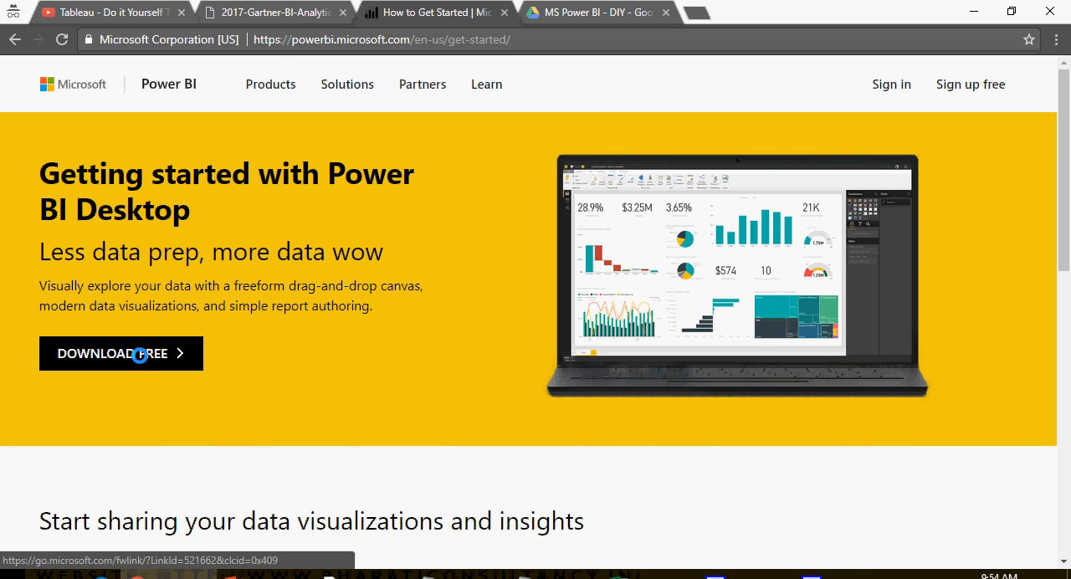
# Step: Start the free Power BI Desktop download, then cancel it and dismiss the contact details form
pyautogui.click(140, 355)
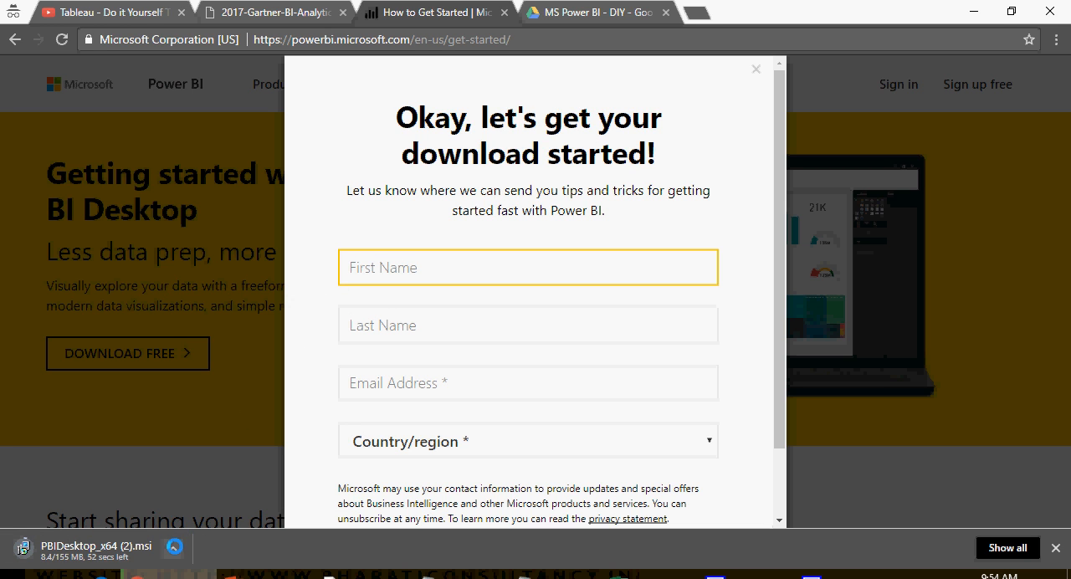
pyautogui.click(172, 549)
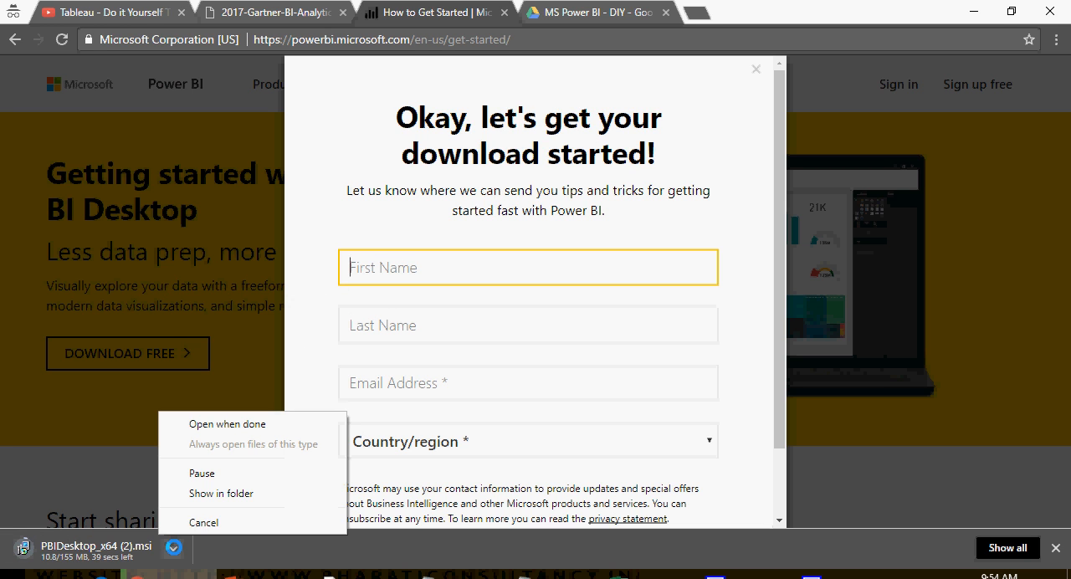
pyautogui.click(207, 520)
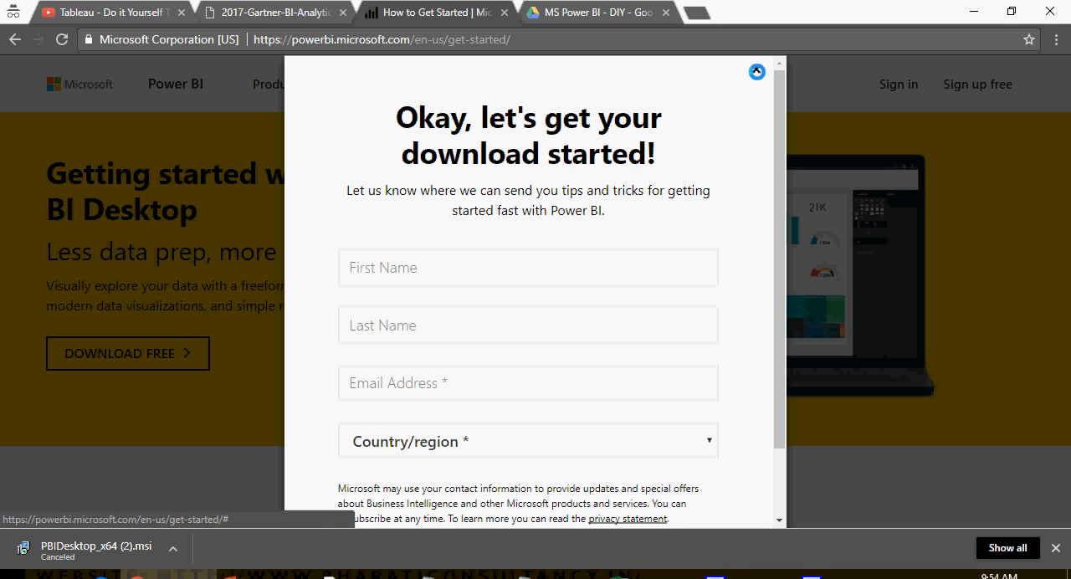
pyautogui.click(756, 69)
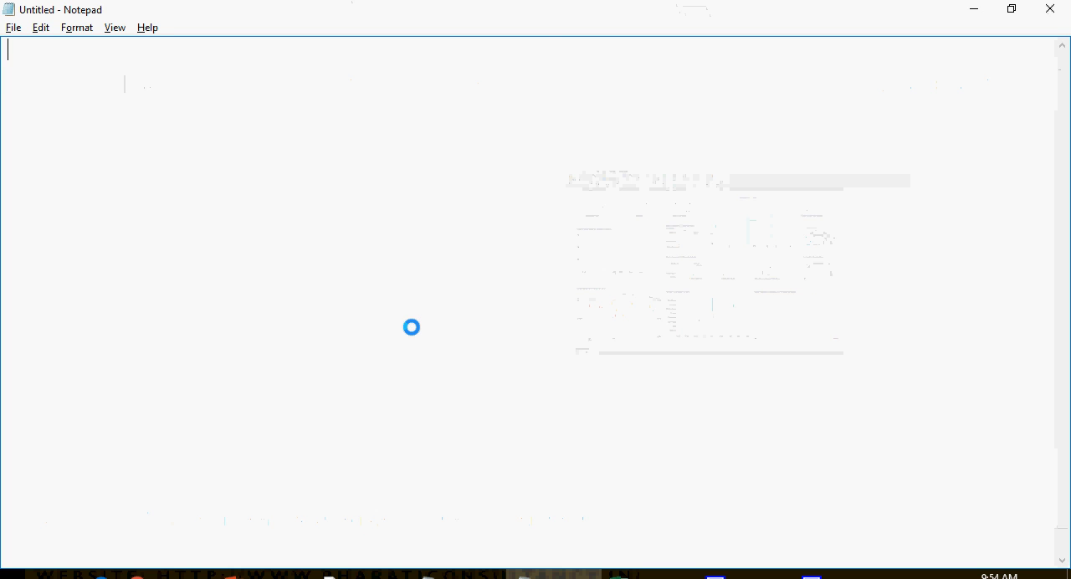
# Step: Switch to Notepad and paste the tutorial header with the title, company name and contact details
pyautogui.hotkey('ctrl', 'v')
pyautogui.hotkey('ctrl', 'a')
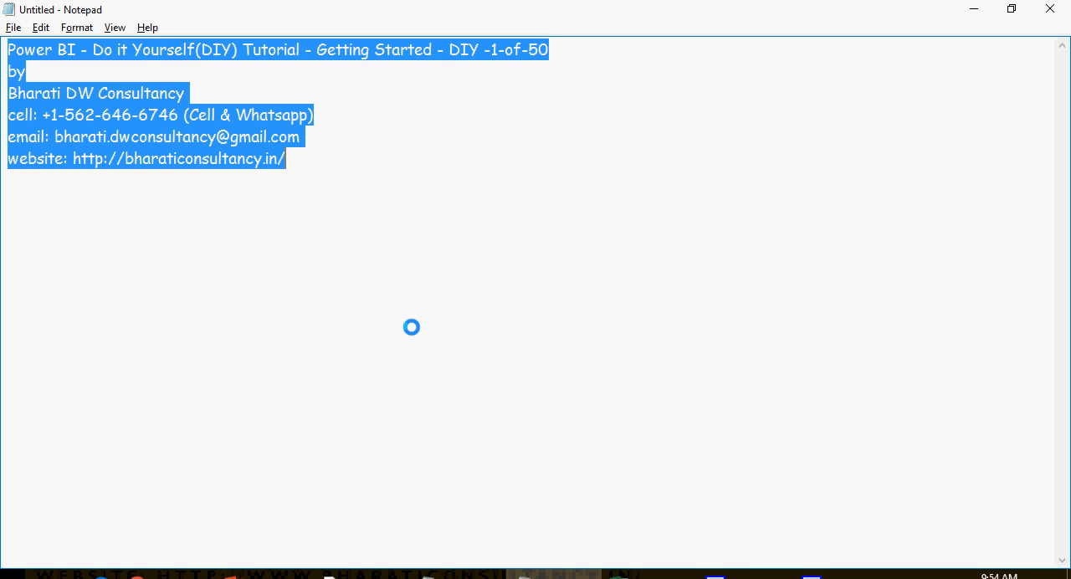
pyautogui.click(411, 327)
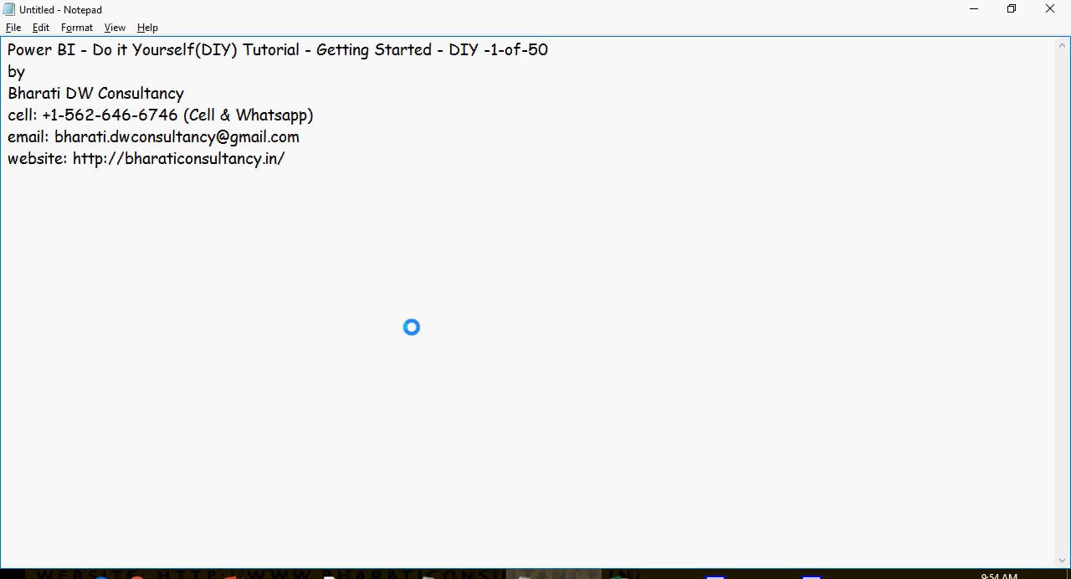
# Step: Below the header, paste the introduction line and step 1, "Download Power BI from the Power BI website, and install it."
pyautogui.press('Return')
pyautogui.press('Return')
pyautogui.write('In this video, we will get started in Power BI. 1- Download Power BI from the Power BI website, and install it.')
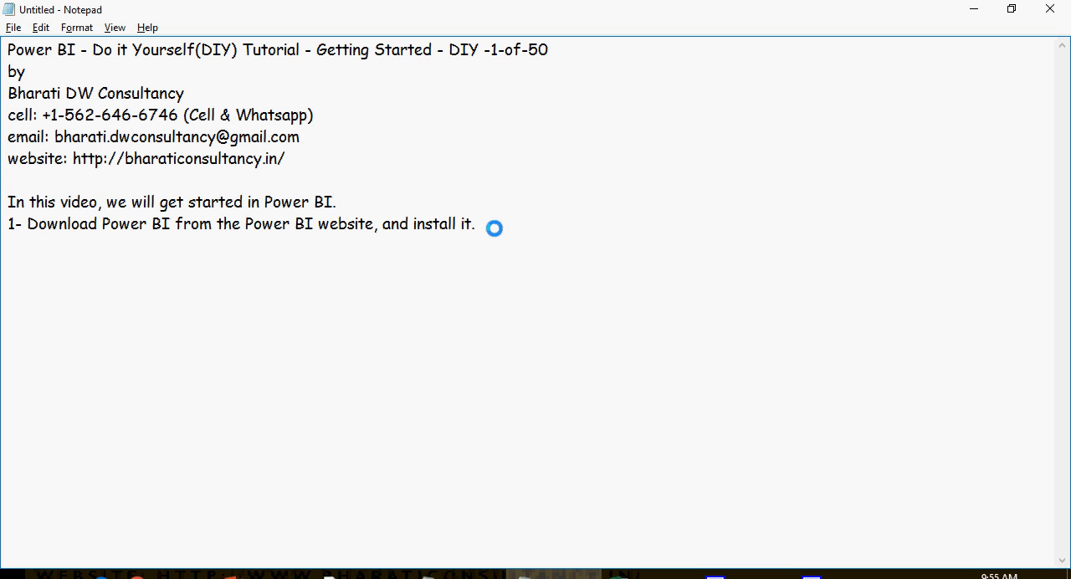
pyautogui.press('Return')
# Step: Launch Power BI Desktop and open the Get Data dialog from its start screen
pyautogui.press('super')
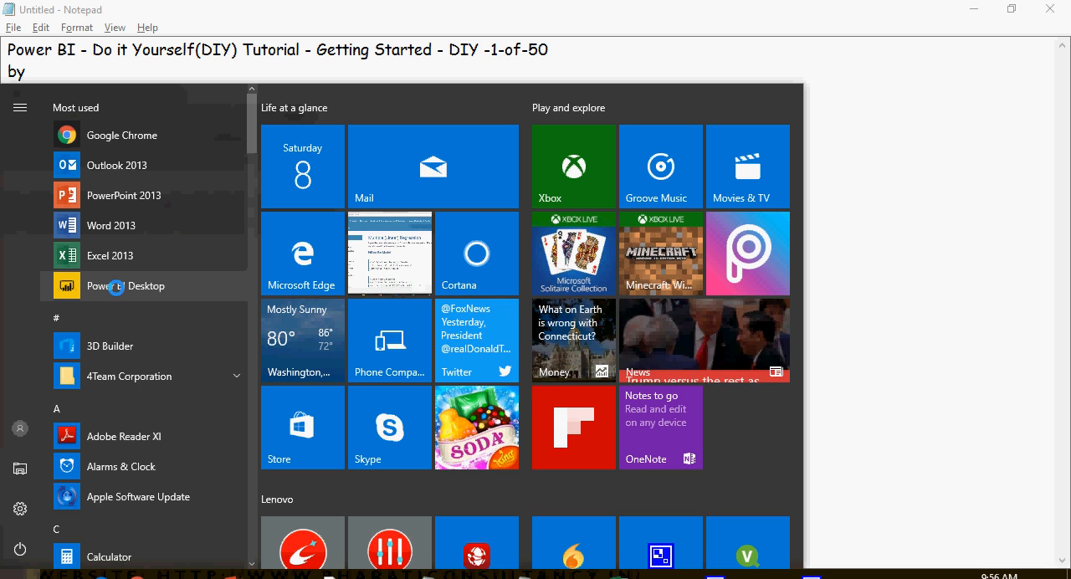
pyautogui.click(117, 287)
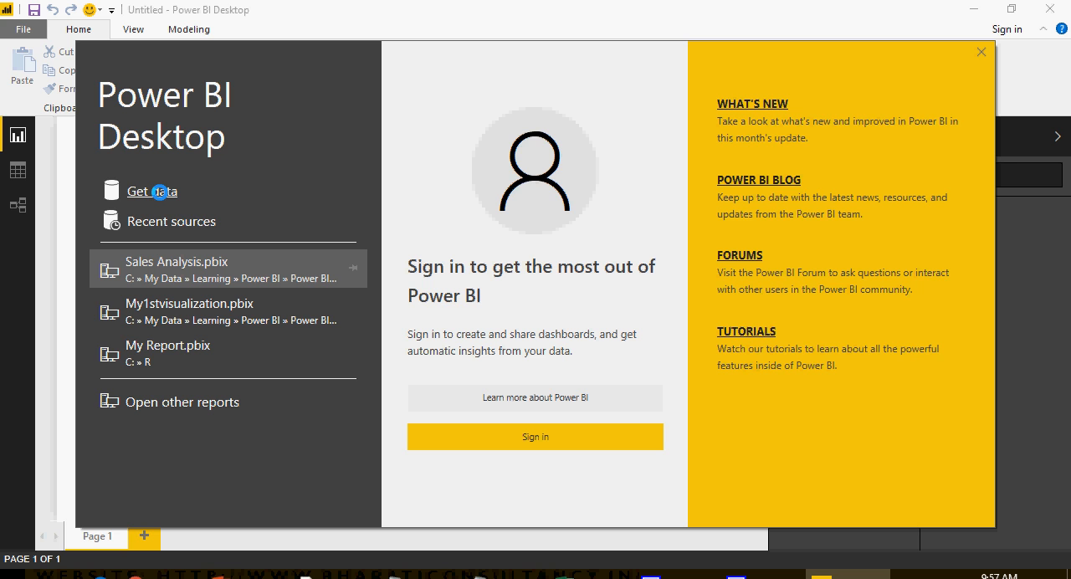
pyautogui.click(159, 192)
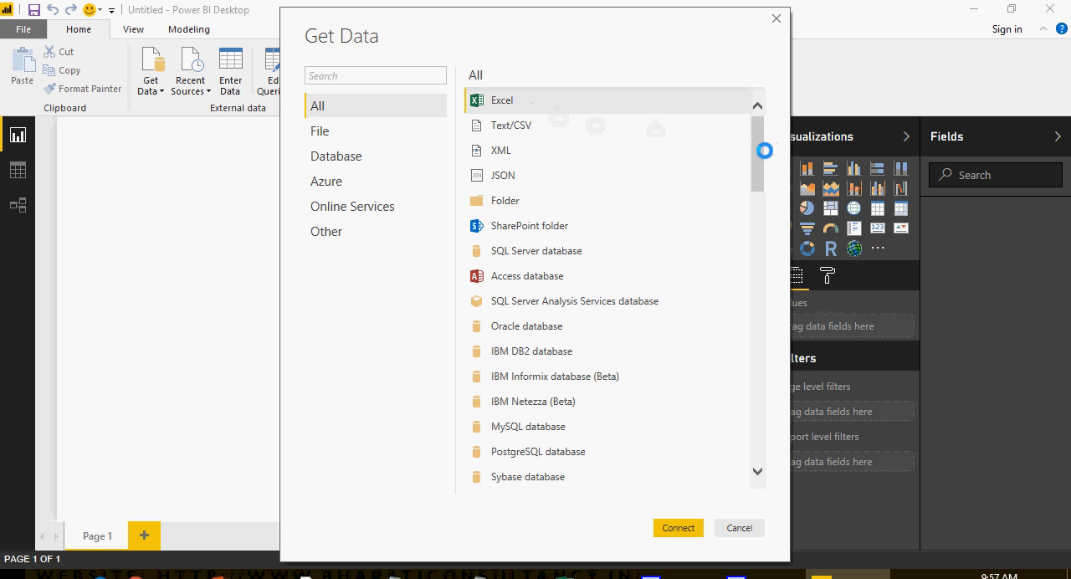
# Step: Review the available data sources and connect to the Excel workbook PBI_DIY_BDCS_Sales.xlsx in the Power BI - DIY folder
pyautogui.moveTo(754, 156); pyautogui.dragTo(755, 236)
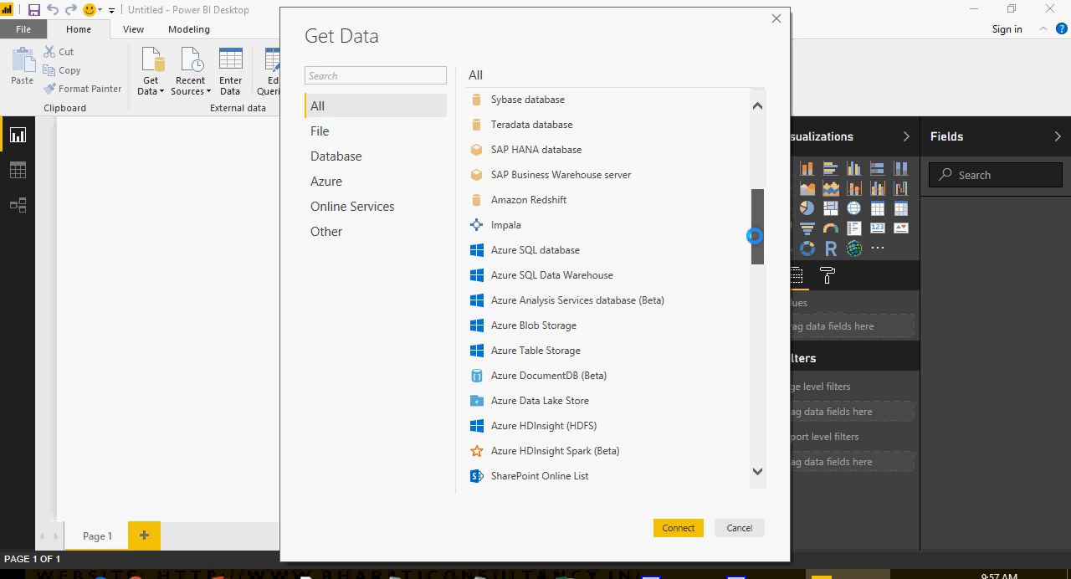
pyautogui.moveTo(754, 236); pyautogui.dragTo(772, 447)
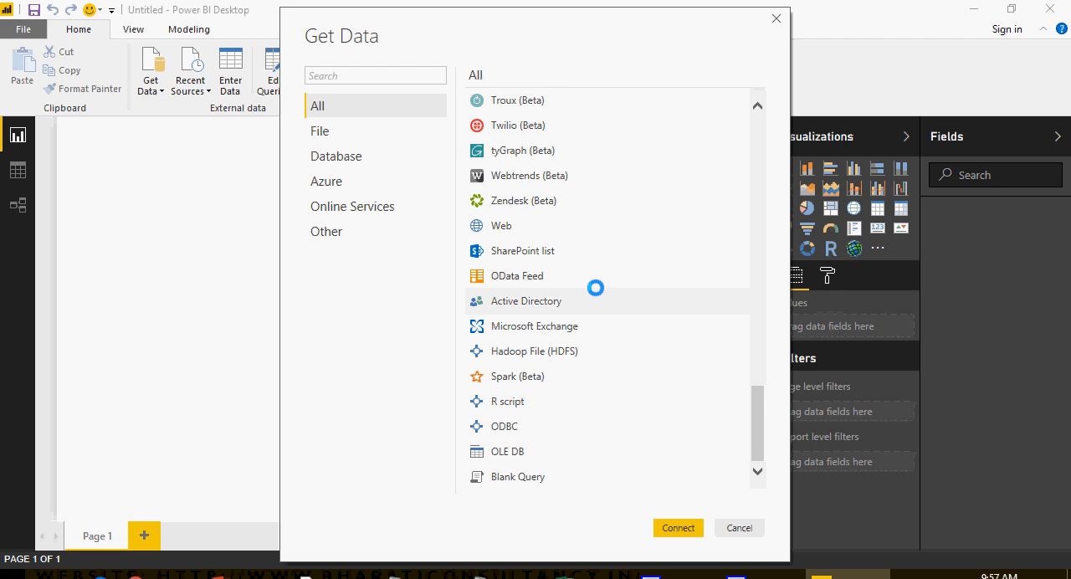
pyautogui.scroll(10, 638, 286)
pyautogui.scroll(10, 638, 285)
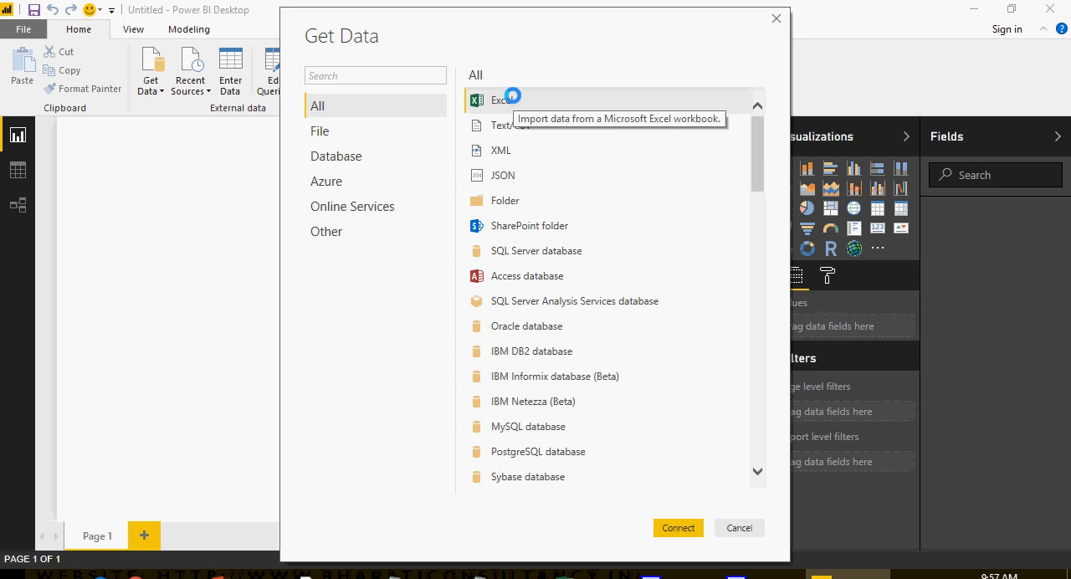
pyautogui.click(675, 526)
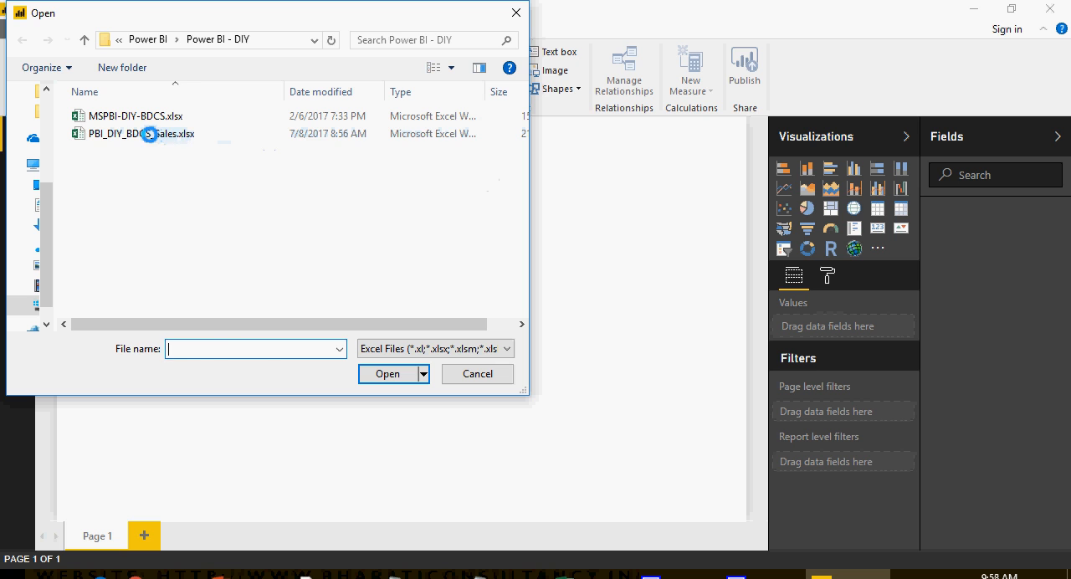
pyautogui.click(149, 134)
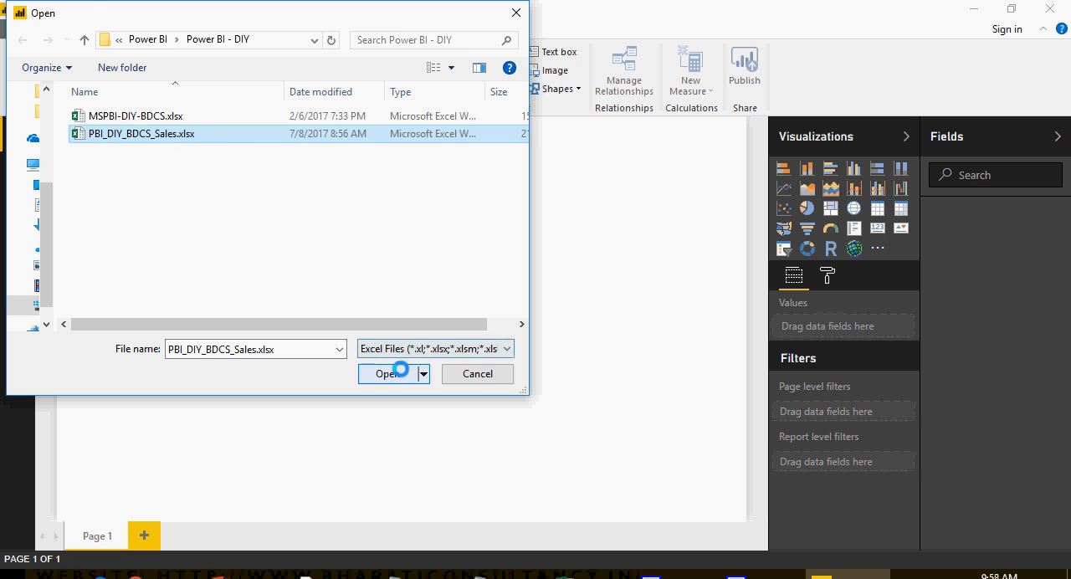
pyautogui.click(389, 373)
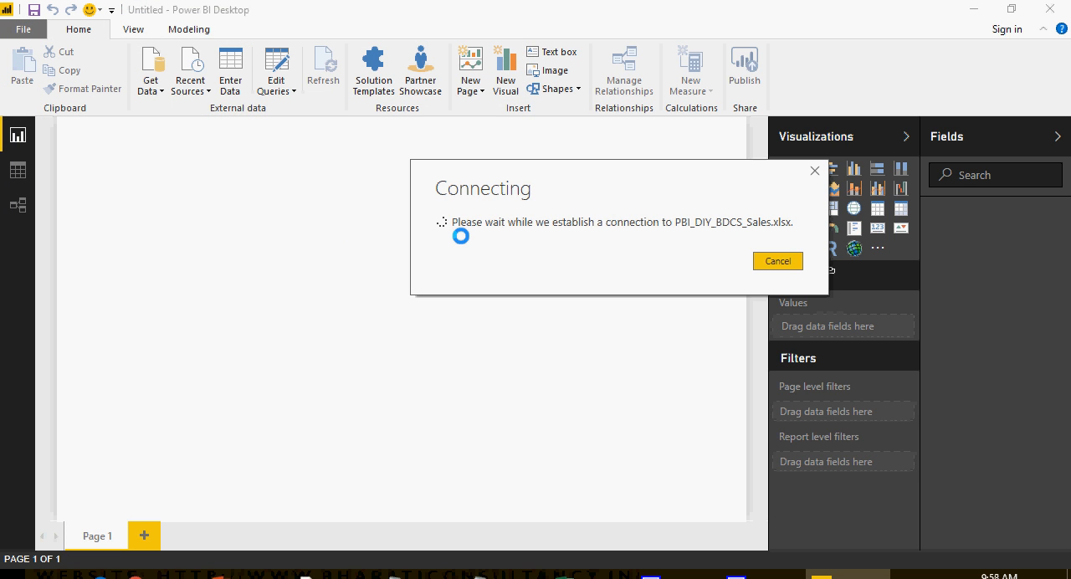
# Step: Switch to Notepad and add "2- Open Power BI" and "3- Click on Get Data, and then Select Excel Datasource"
pyautogui.hotkey('alt', 'Tab')
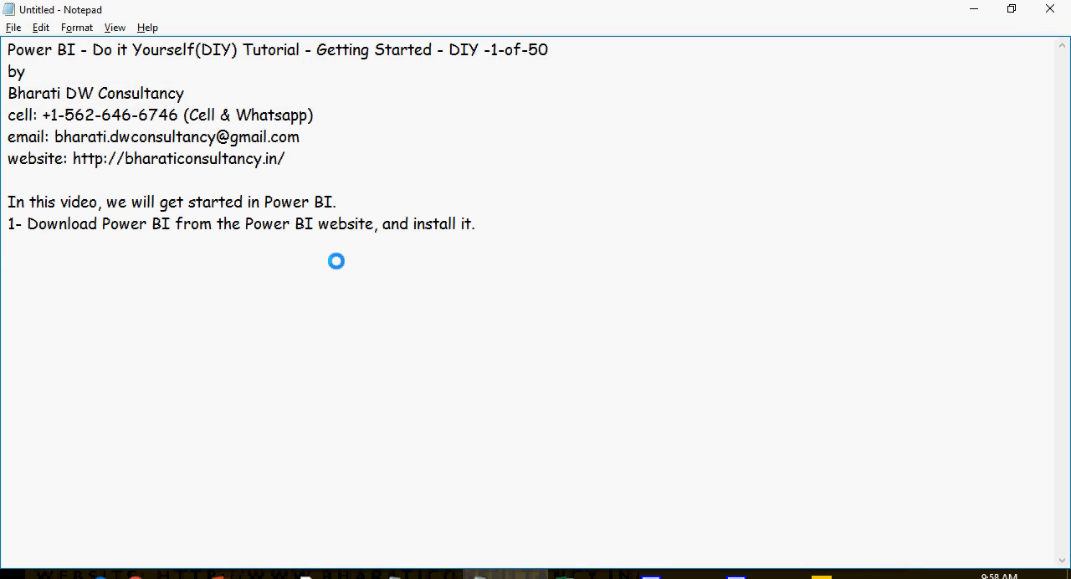
pyautogui.write('2- Open Power BI')
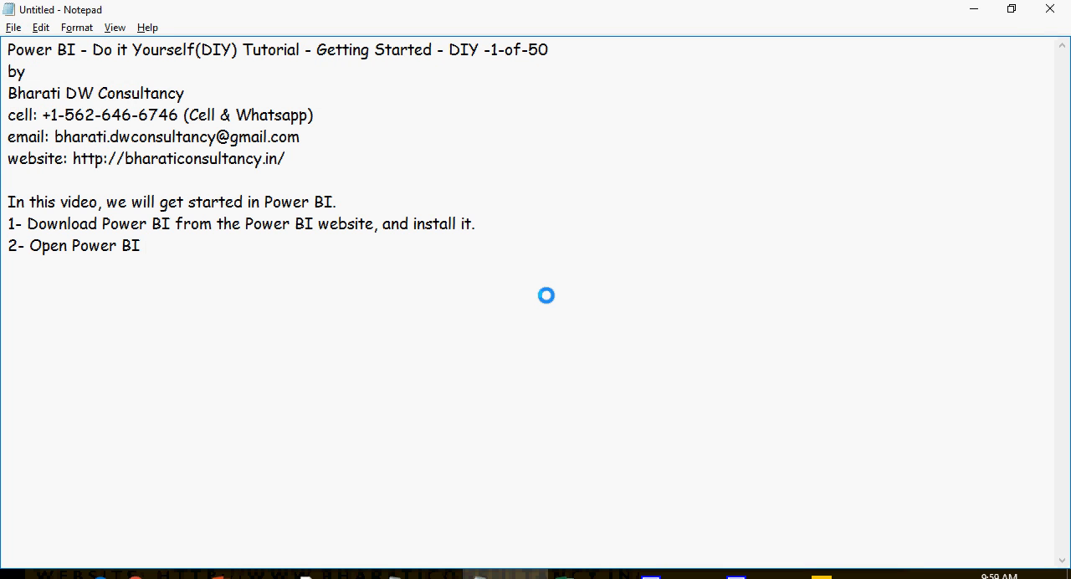
pyautogui.press('Return')
pyautogui.write('3- Click on Get Data, and then Select Excel Datasource')
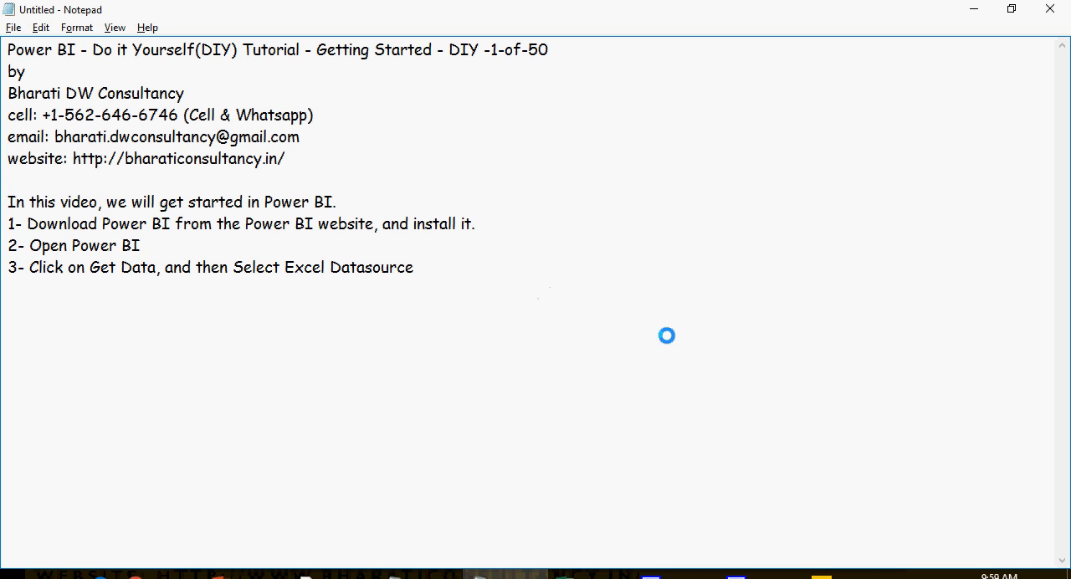
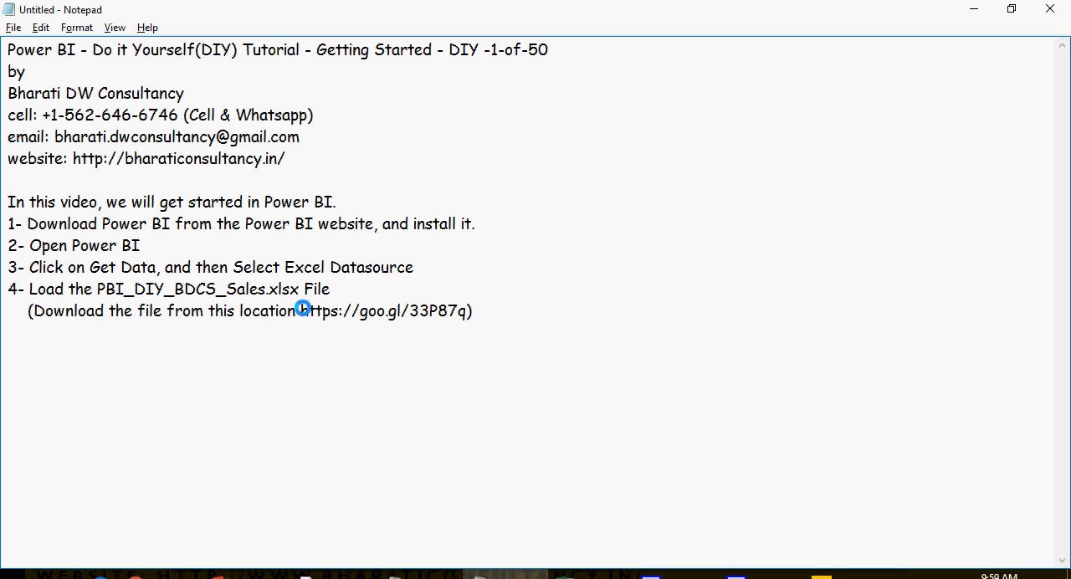
# Step: Paste step 4 on loading PBI_DIY_BDCS_Sales.xlsx with its download link, and step 5, "Verify the data, and click on Load."
pyautogui.moveTo(299, 311); pyautogui.dragTo(465, 312)
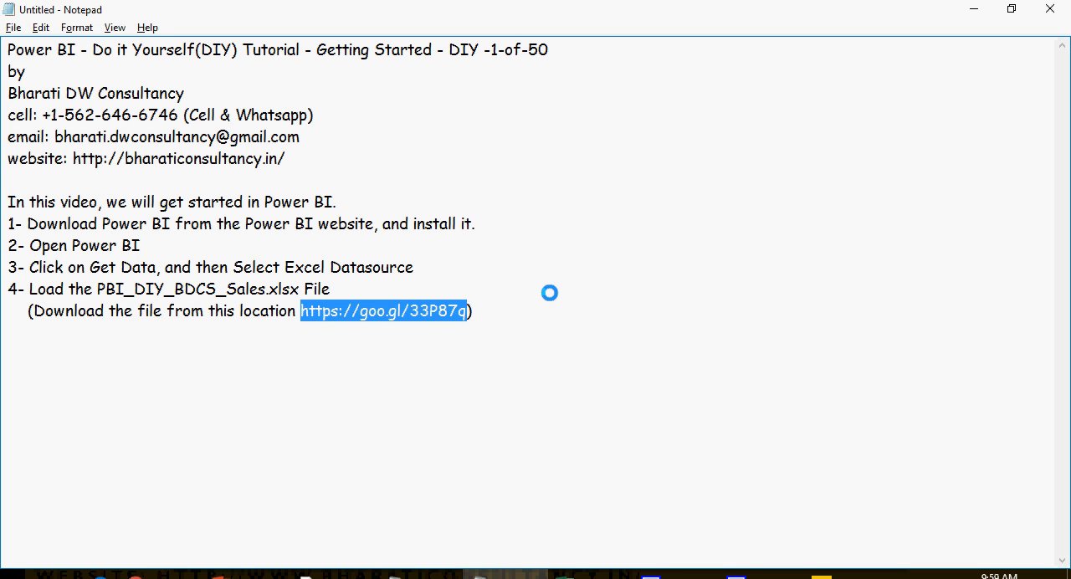
pyautogui.click(528, 310)
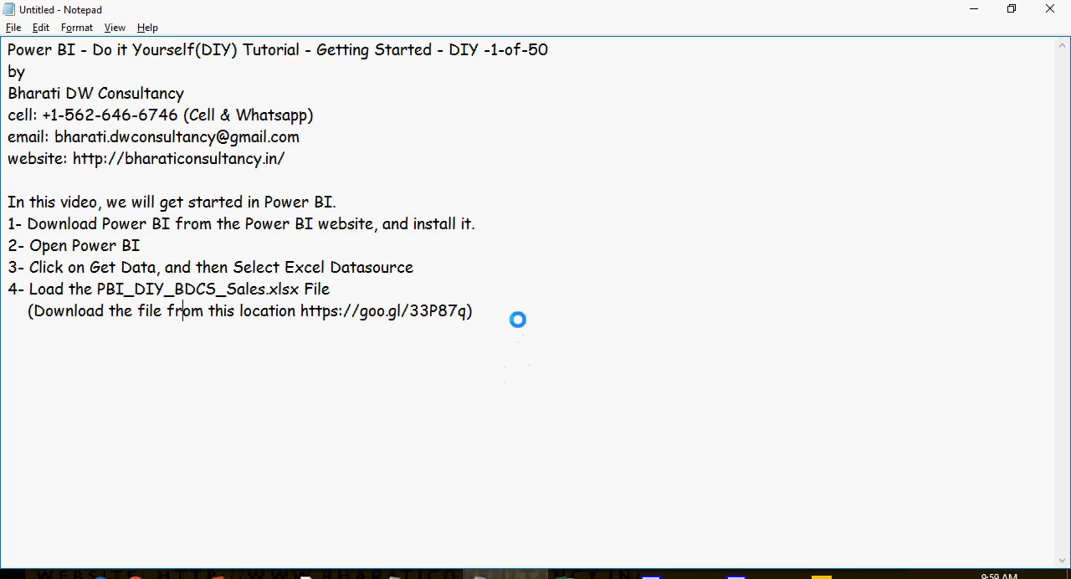
pyautogui.press('Return')
pyautogui.write('5- Verify the data, and click on Load.')
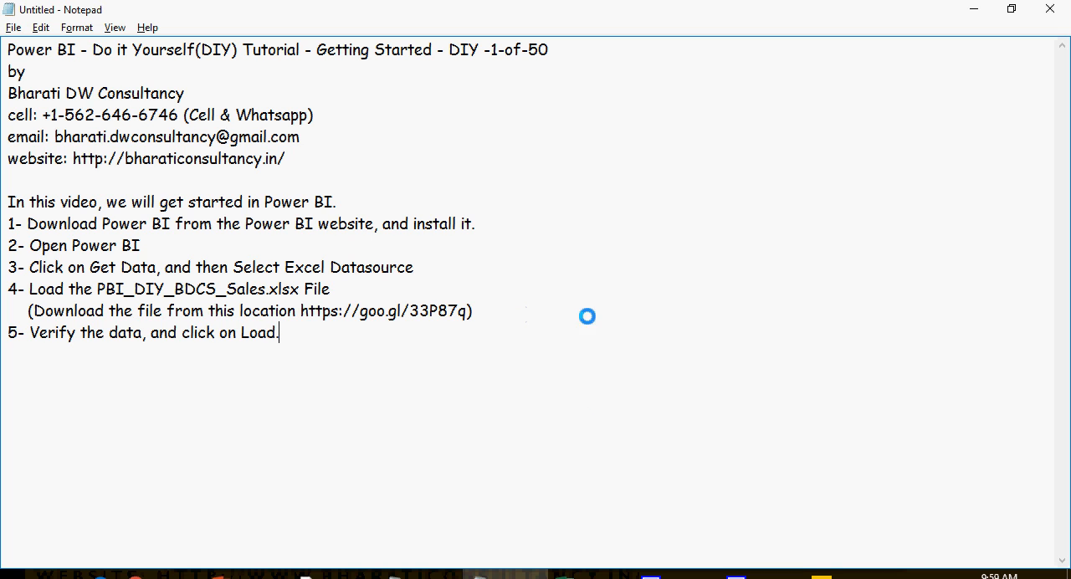
# Step: Switch back to Power BI Desktop, preview the DIY_SALES_BDCS sheet, load it into the report and review its fields
pyautogui.click(837, 576)
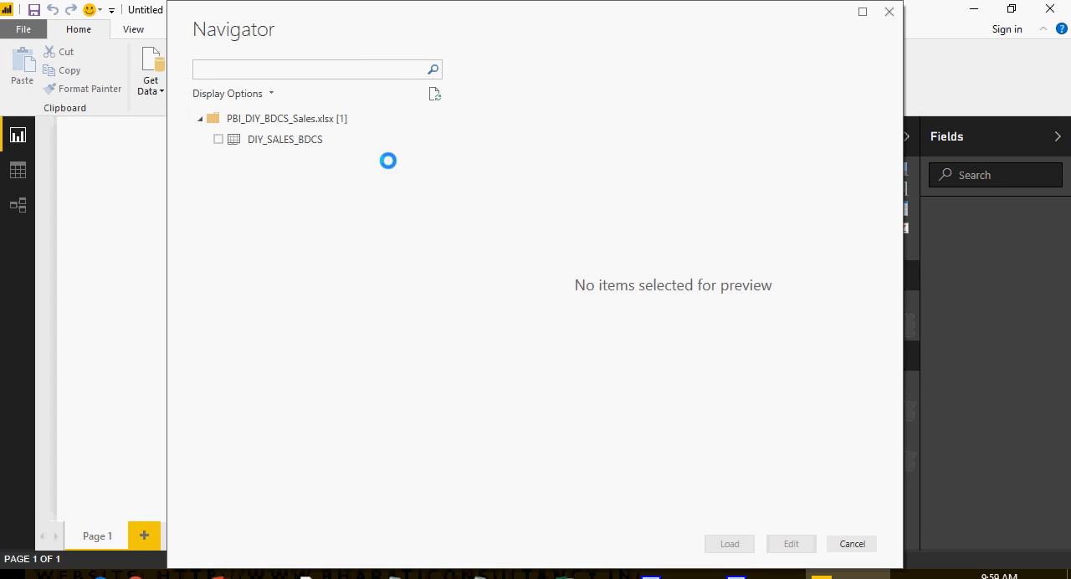
pyautogui.click(218, 140)
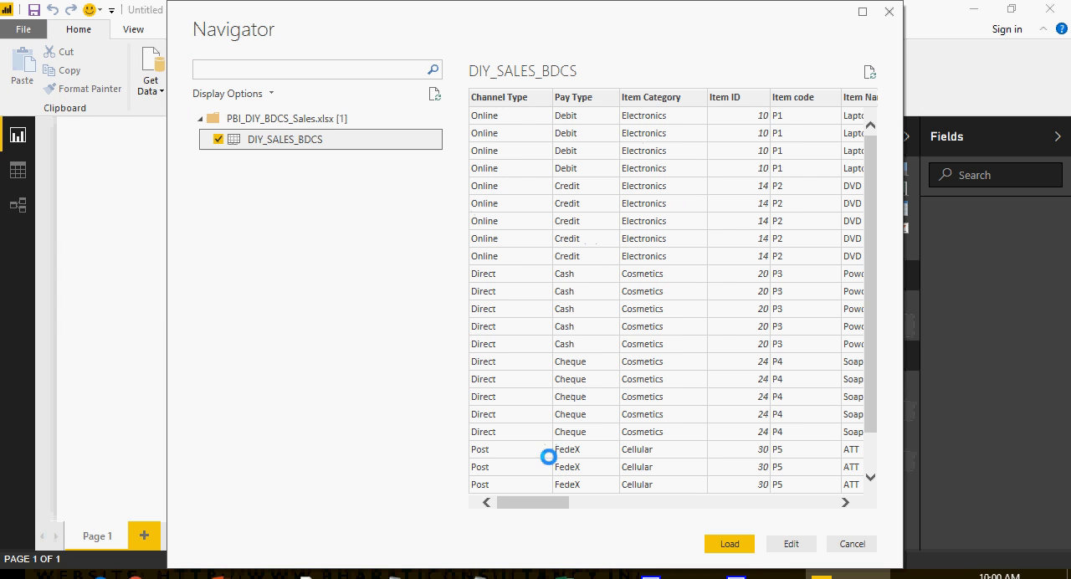
pyautogui.moveTo(541, 502); pyautogui.dragTo(503, 483)
pyautogui.scroll(-1, 756, 387)
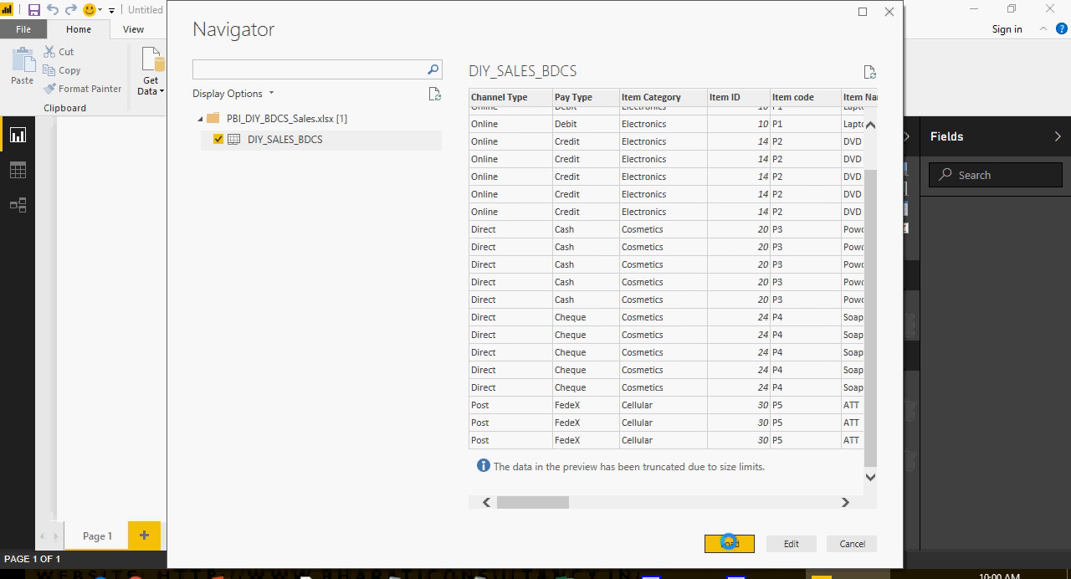
pyautogui.click(729, 544)
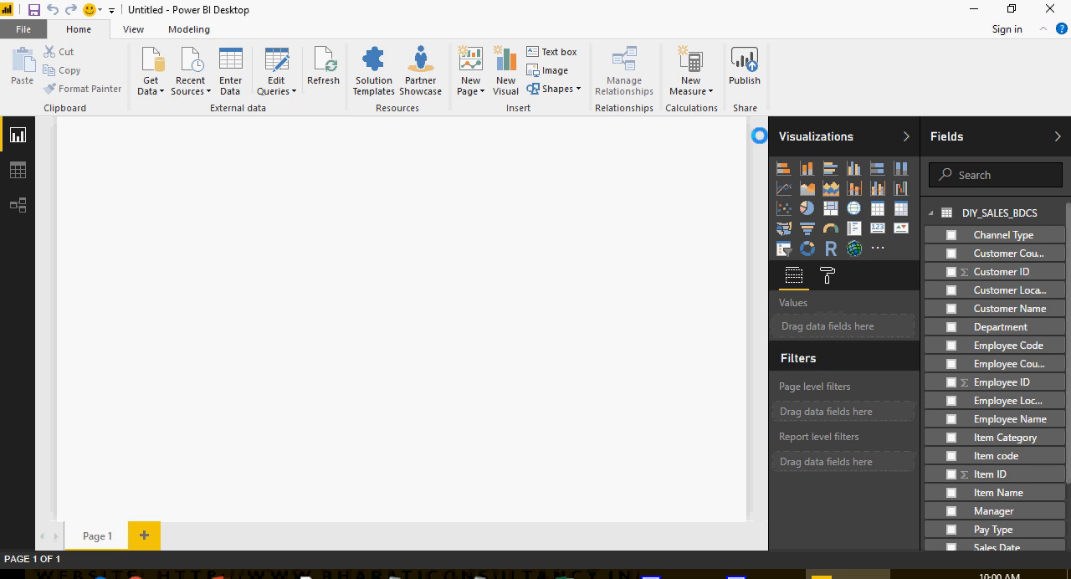
pyautogui.scroll(-3, 977, 354)
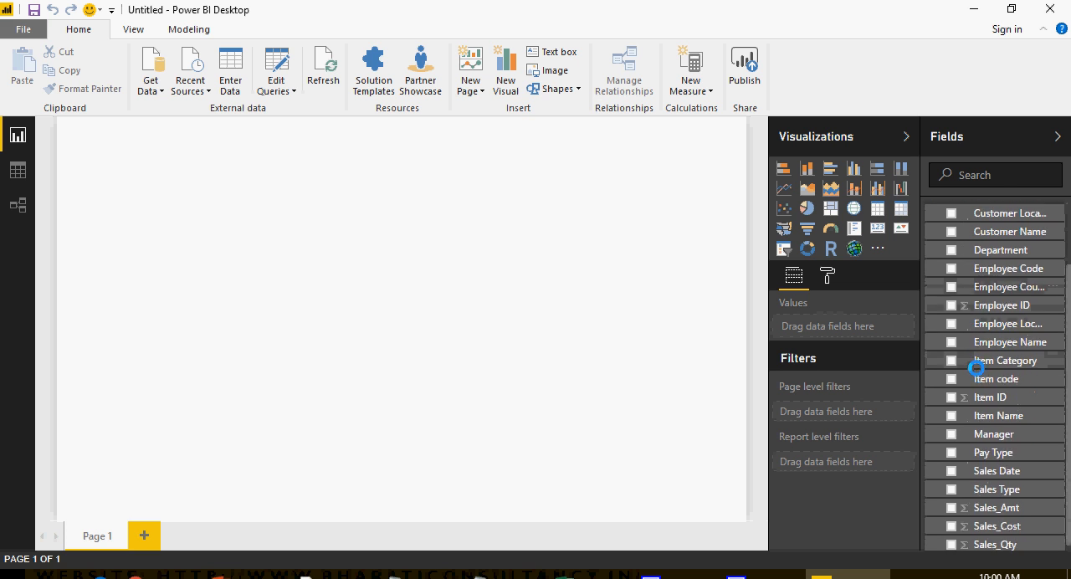
pyautogui.scroll(3, 977, 367)
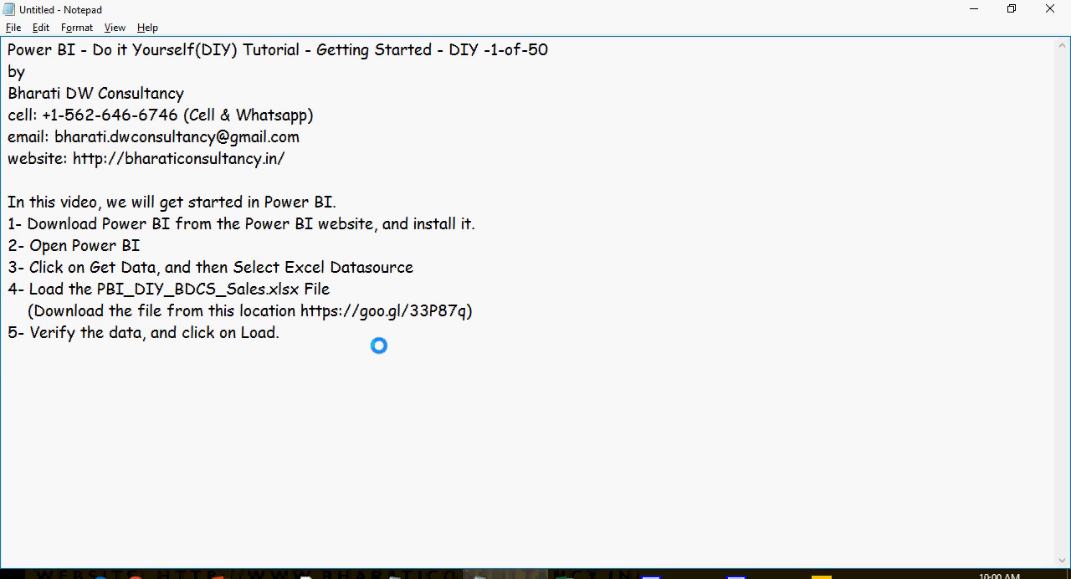
# Step: Paste step 7 on noticing the menu items, Get Data, Data, Relationships, Visualizations and Fields sections, and insert "6- Goto Page 1" above it
pyautogui.write('7- Notice the Menu items, Get Data on the top of the page, Data, Relationships tab on the left and Visualizations, Fields Pane sections on the right.')
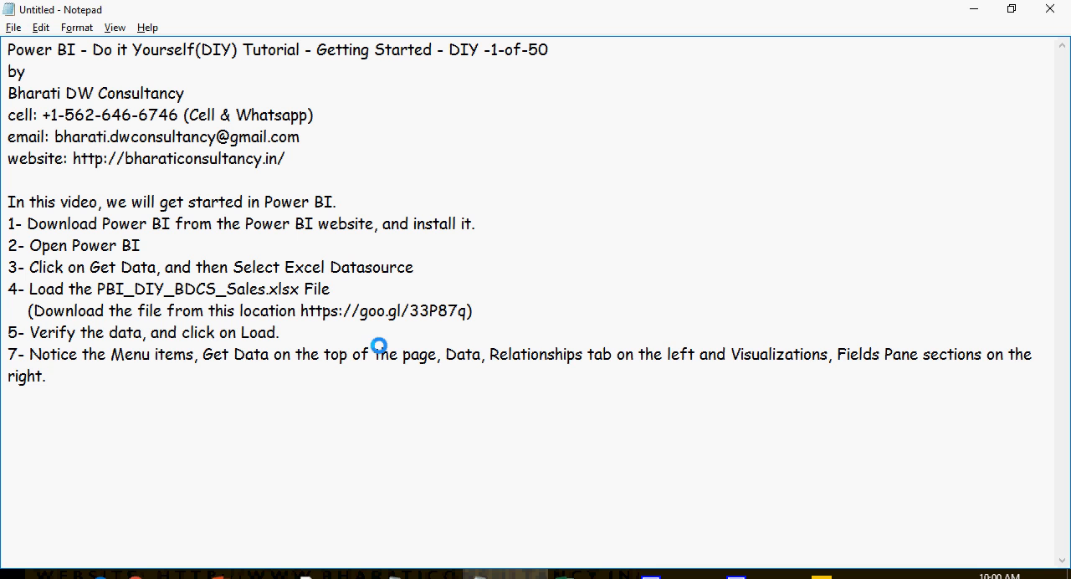
pyautogui.click(292, 333)
pyautogui.write('6- Goto Page 1')
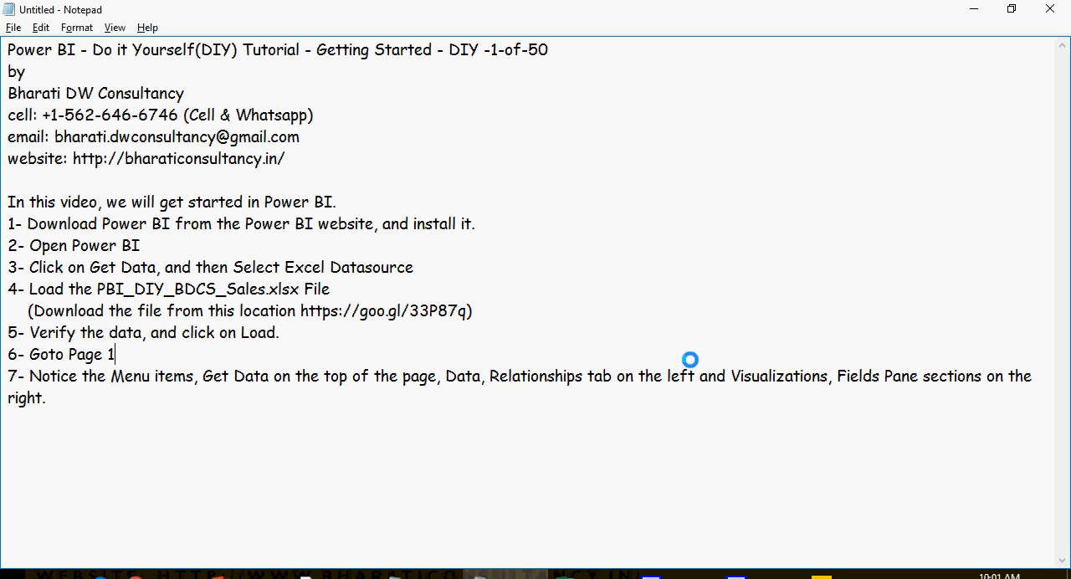
# Step: Switch to Power BI Desktop and review the View, Modeling and Home commands and the full list of data sources
pyautogui.click(824, 575)
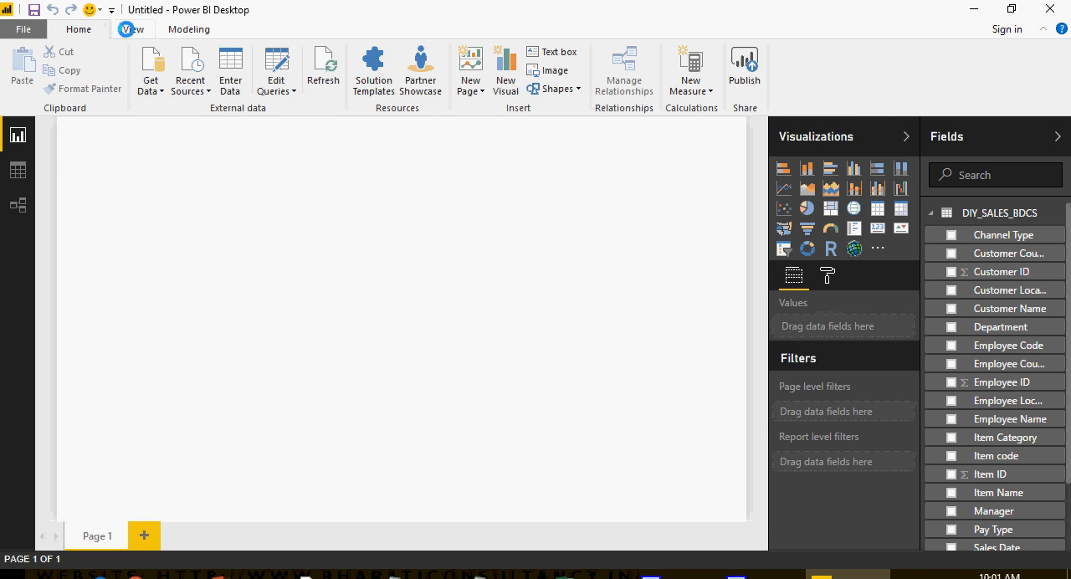
pyautogui.click(128, 29)
pyautogui.click(178, 29)
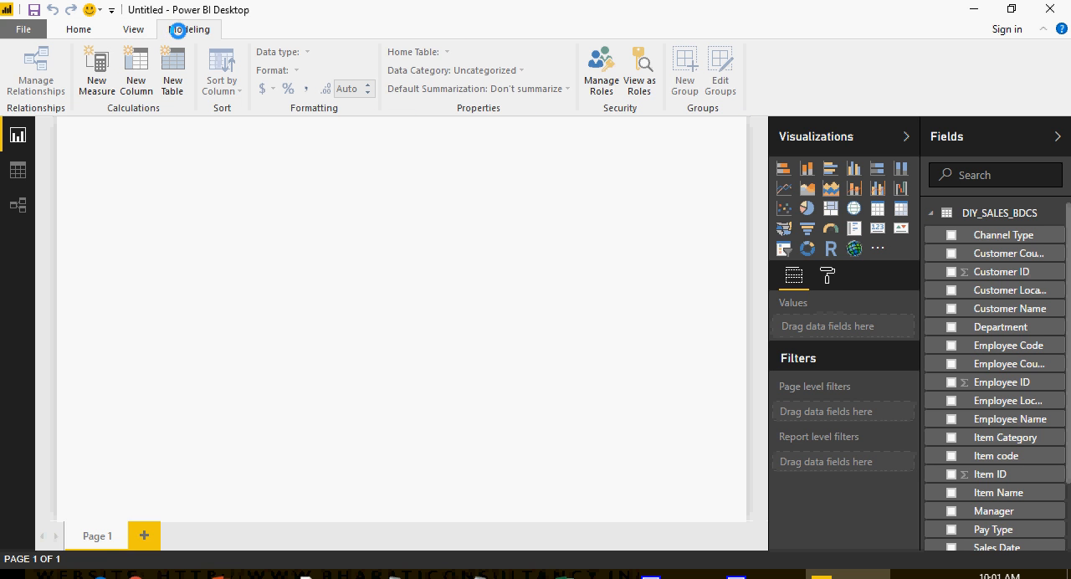
pyautogui.click(89, 29)
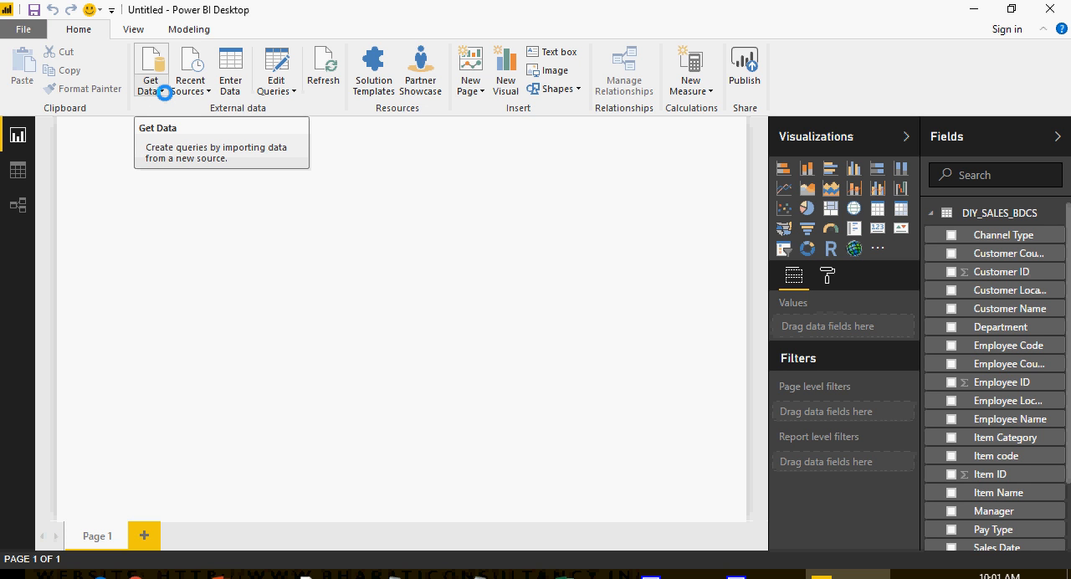
pyautogui.click(162, 91)
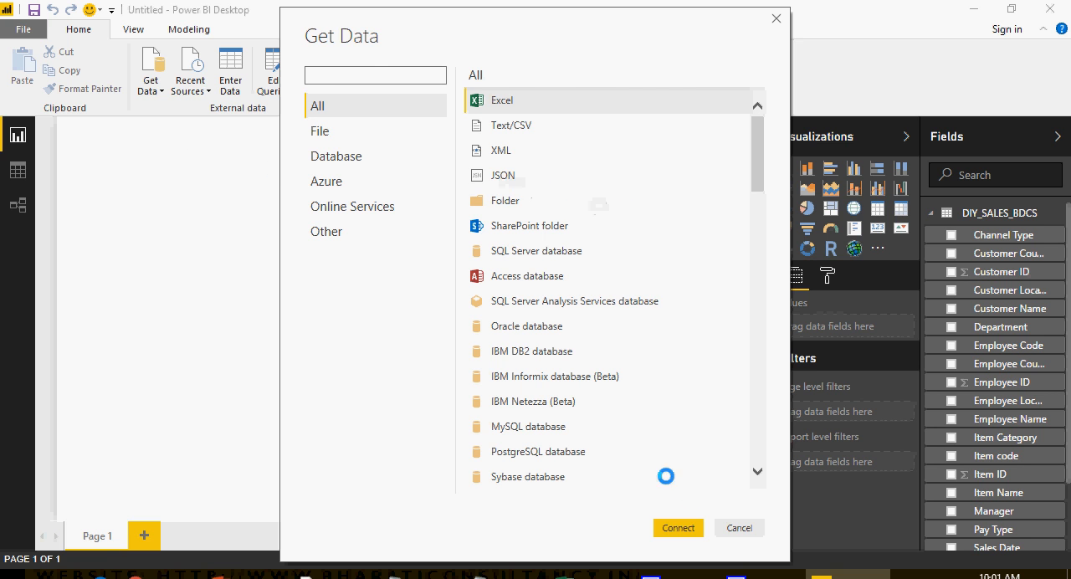
pyautogui.click(739, 528)
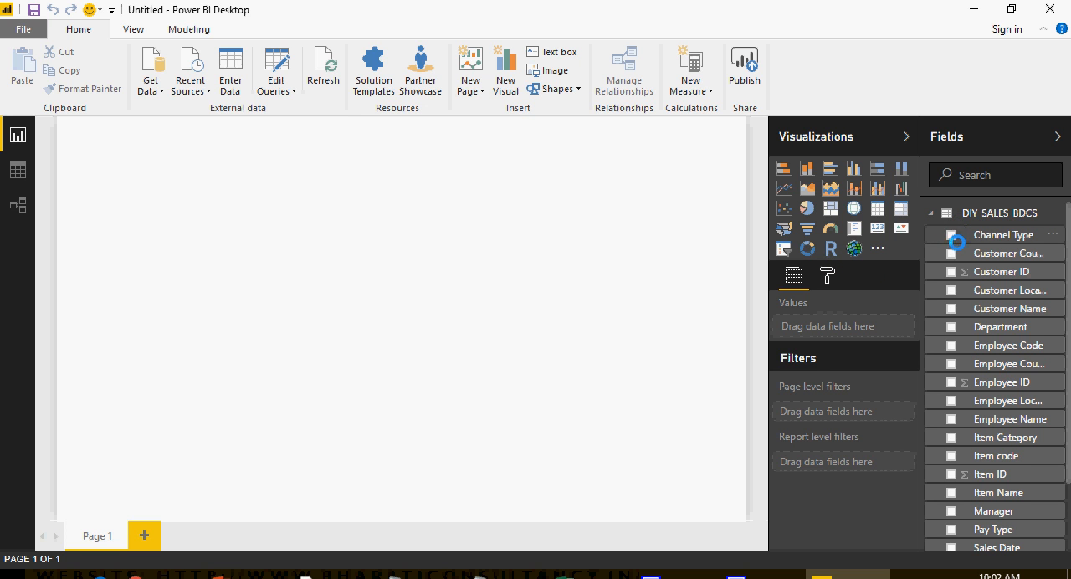
# Step: Review the DIY_SALES_BDCS fields, its rows in the Data view and its table in the Relationships view, and return to the report
pyautogui.scroll(-2, 962, 335)
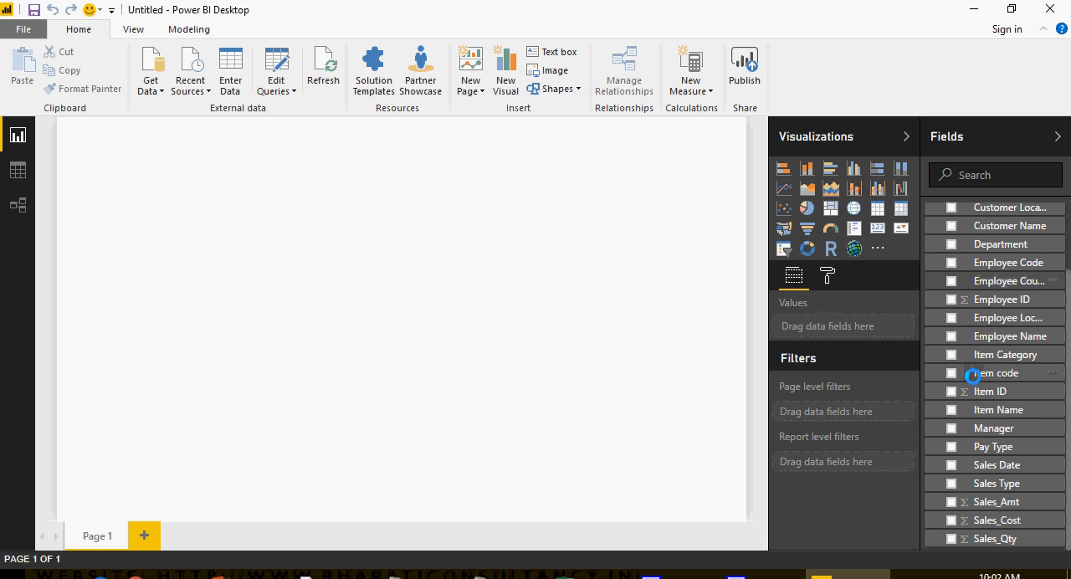
pyautogui.scroll(2, 981, 505)
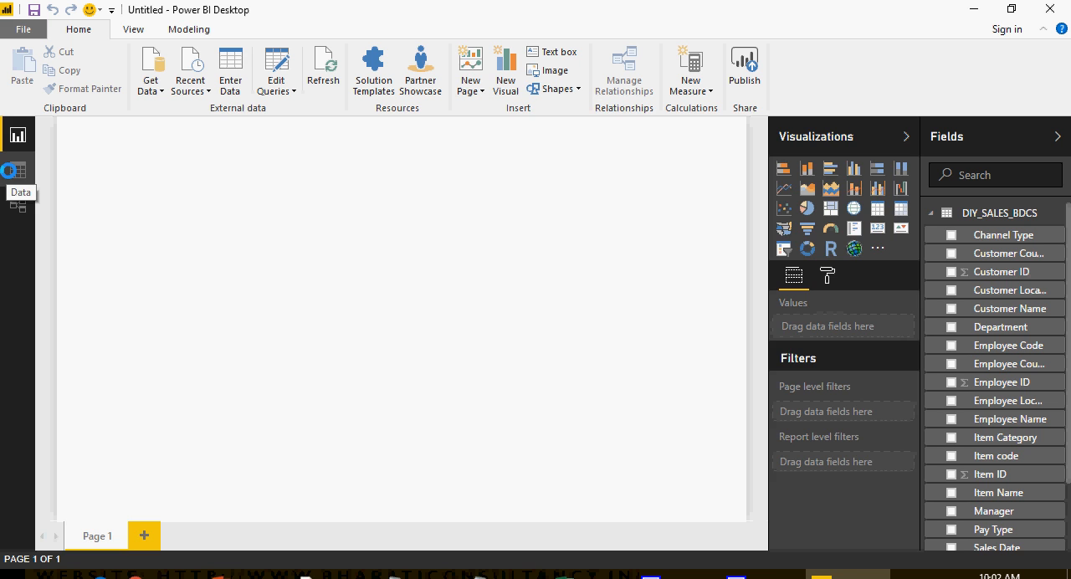
pyautogui.click(10, 171)
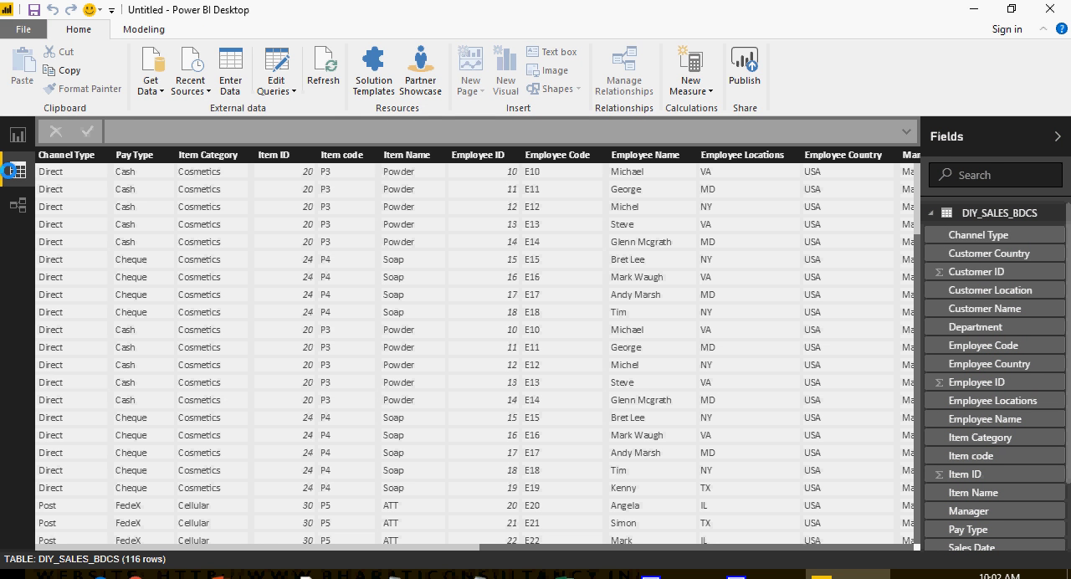
pyautogui.click(18, 204)
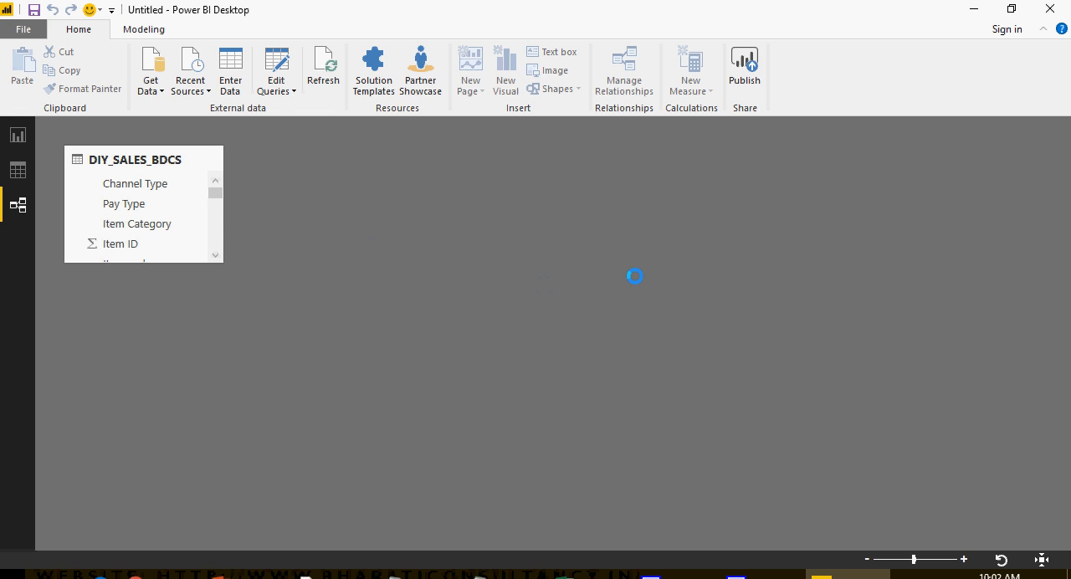
pyautogui.click(12, 137)
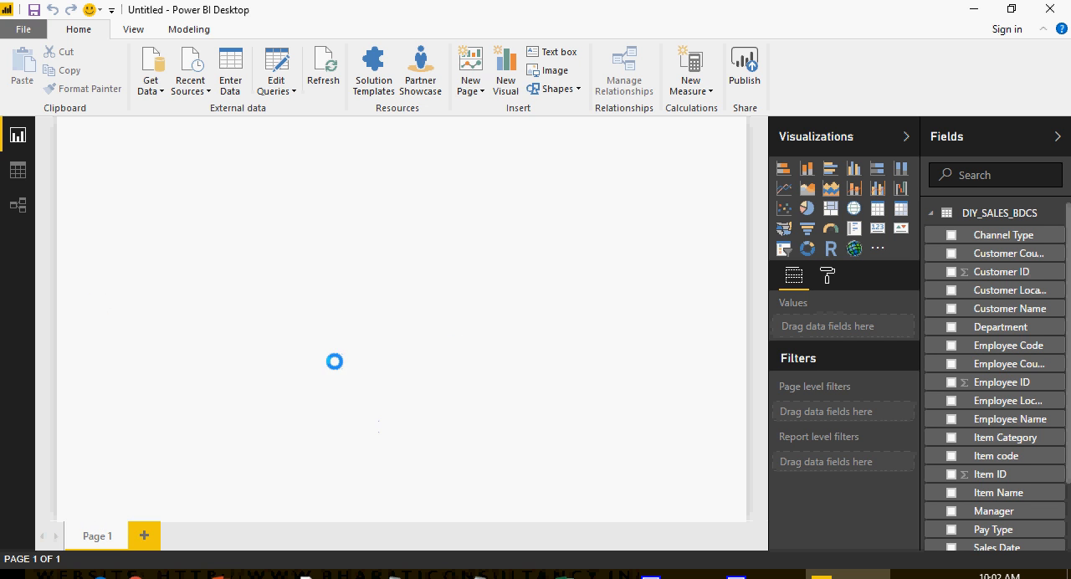
# Step: Add two new report pages, Page 2 and Page 3, and return to Page 1
pyautogui.click(140, 531)
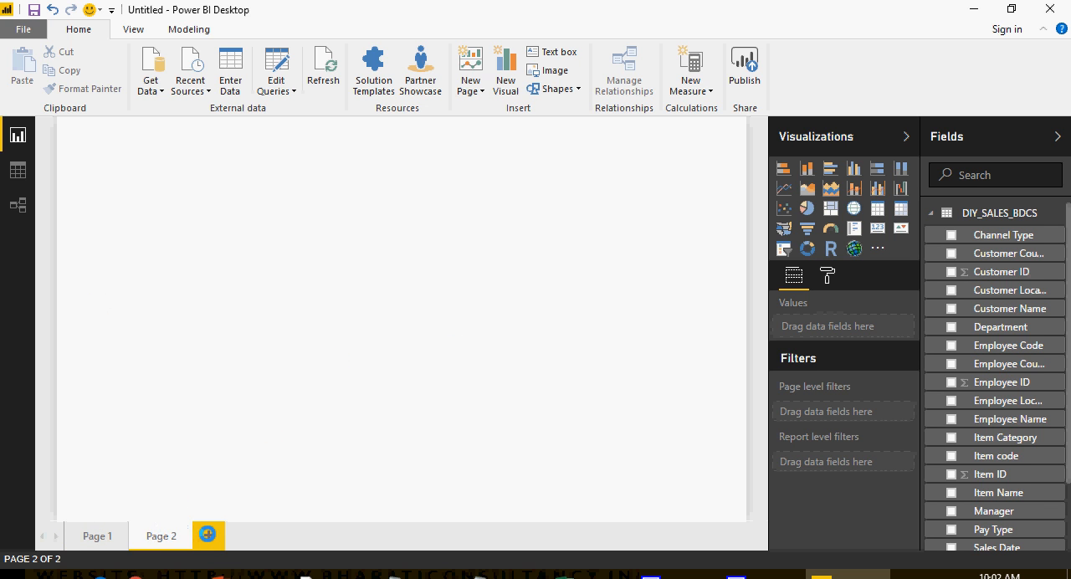
pyautogui.click(208, 533)
pyautogui.click(94, 532)
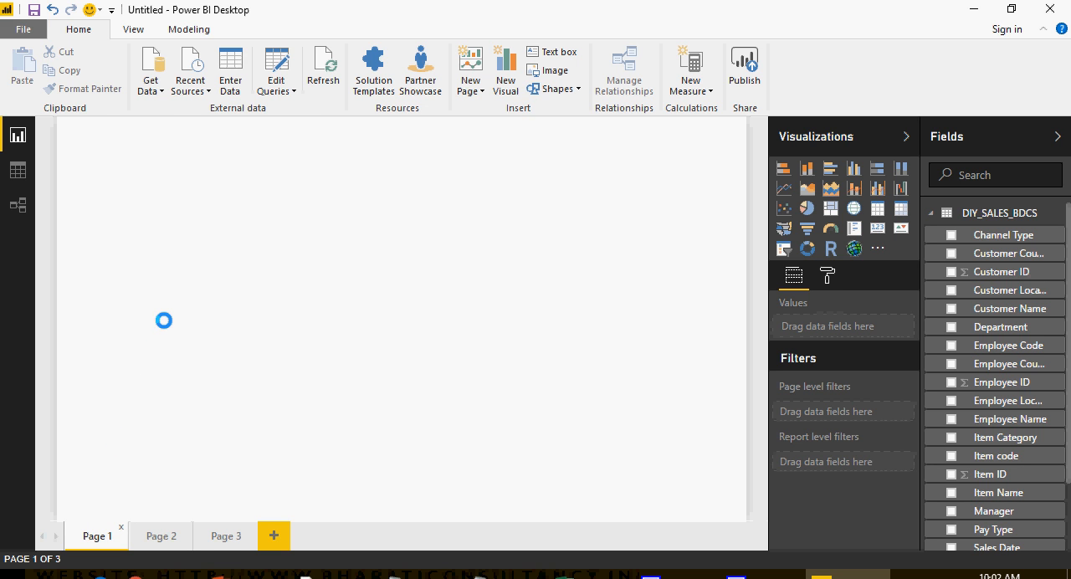
# Step: Switch to Notepad and paste step 8 on noticing the Pages tab and step 9 on checking Channel Type and Sales_Amt
pyautogui.hotkey('alt', 'Tab')
pyautogui.press('Return')
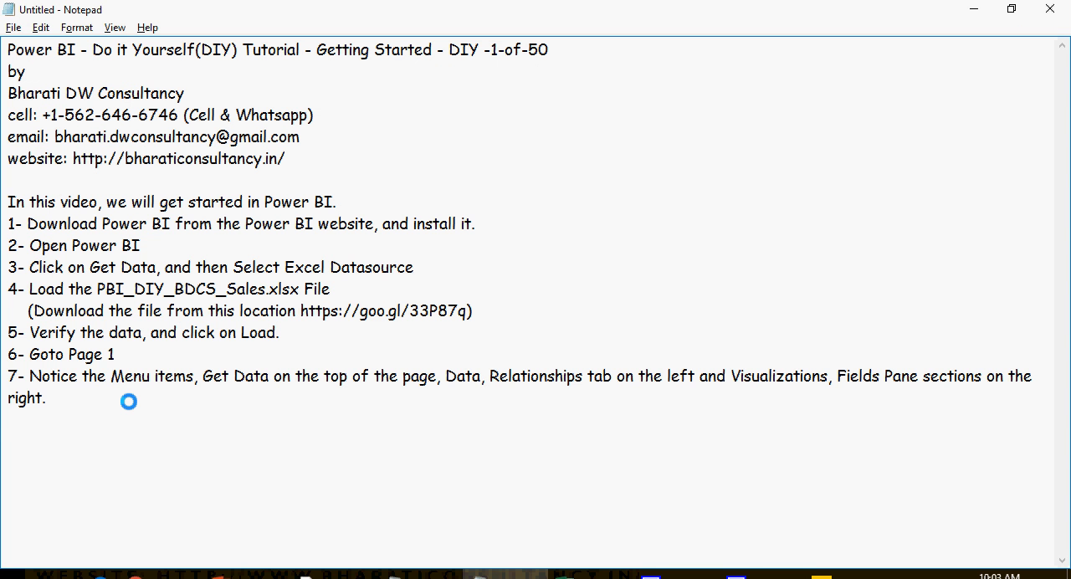
pyautogui.write('8- Notice the Pages tab at the bottom of the screen.')
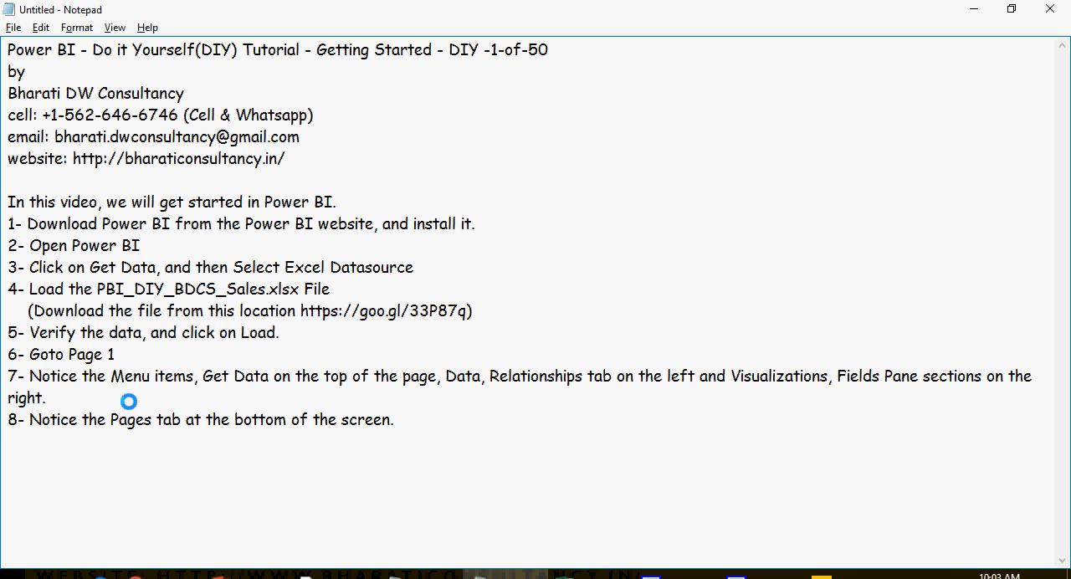
pyautogui.press('Return')
pyautogui.write('9- Check the Channel Type and Sales_Amt from the Fields pane. Notice the values appearing on the reports area.')
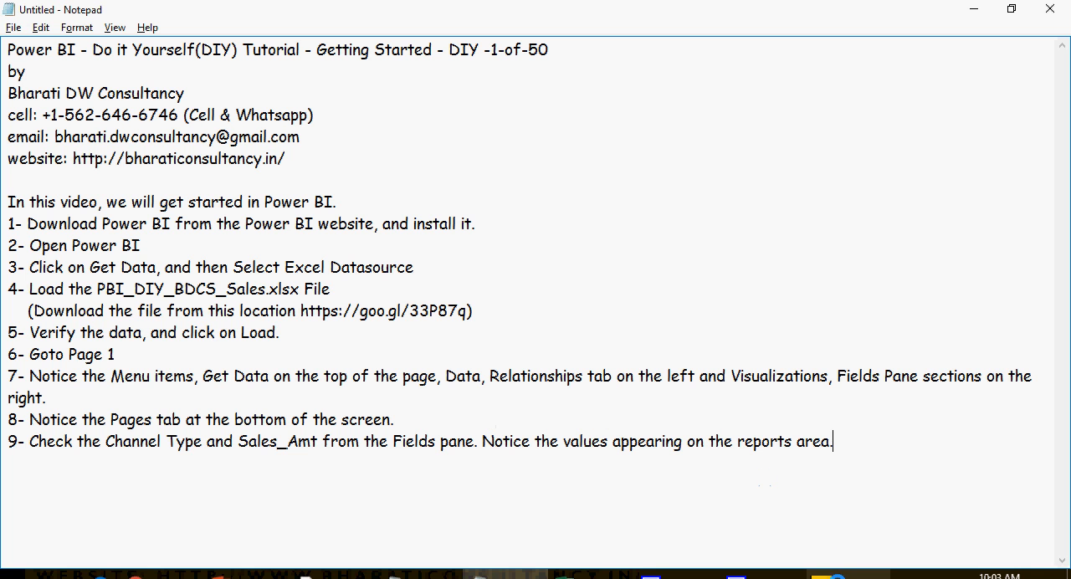
# Step: Switch to Power BI Desktop and create a table of Channel Type and Sales_Amt on Page 1
pyautogui.click(833, 575)
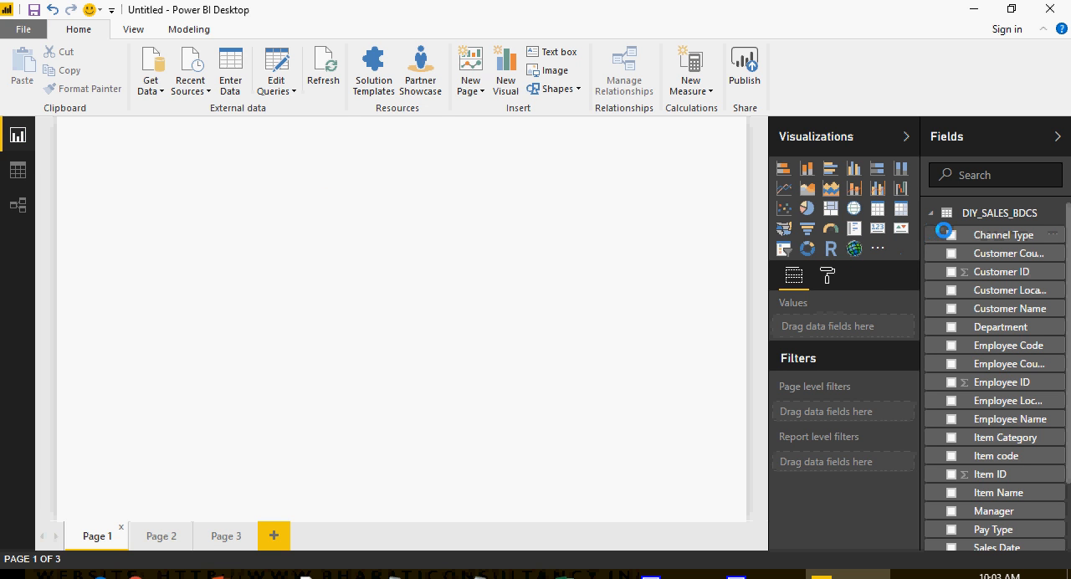
pyautogui.click(950, 234)
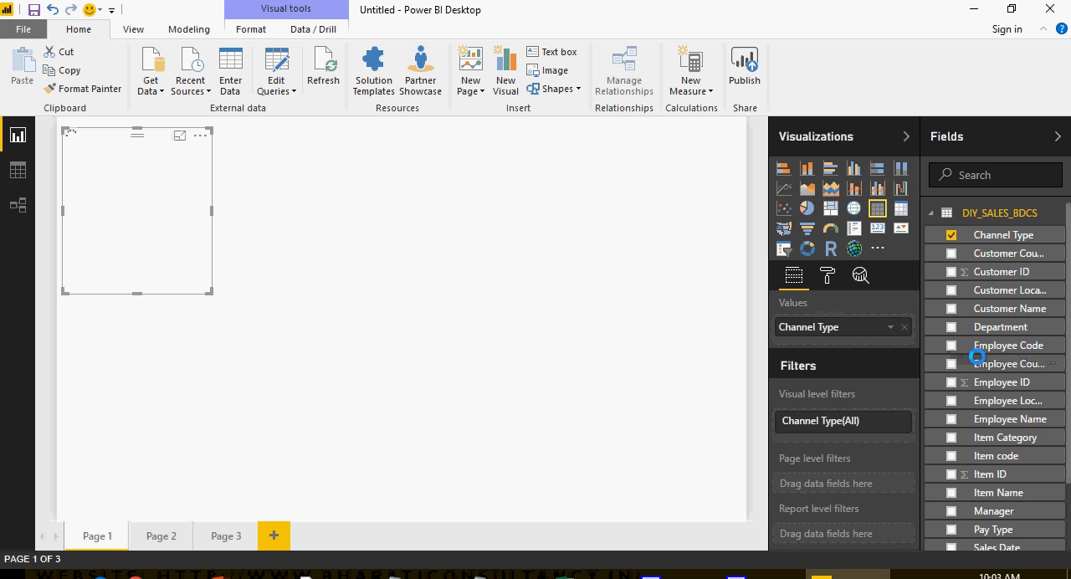
pyautogui.scroll(-2, 978, 354)
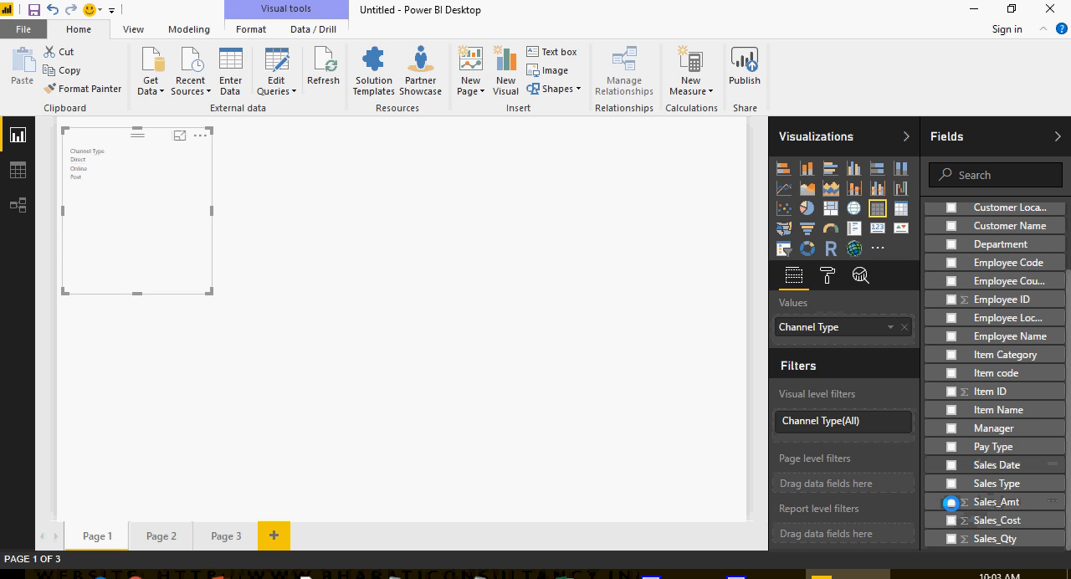
pyautogui.click(952, 502)
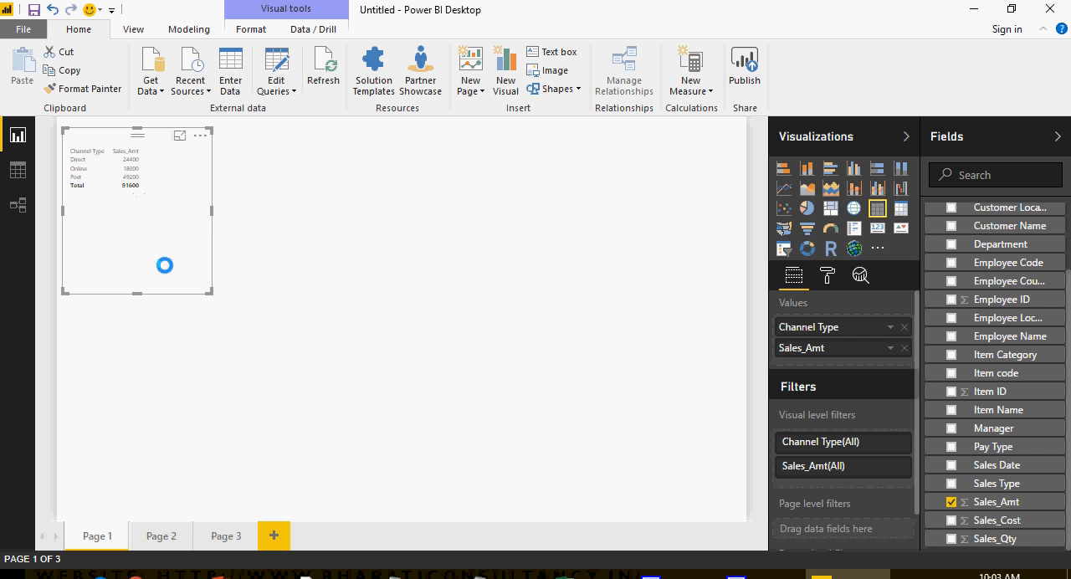
# Step: Enlarge the Channel Type and Sales_Amt table to most of the page width, view it in focus mode and return to the report
pyautogui.moveTo(210, 292); pyautogui.dragTo(584, 421)
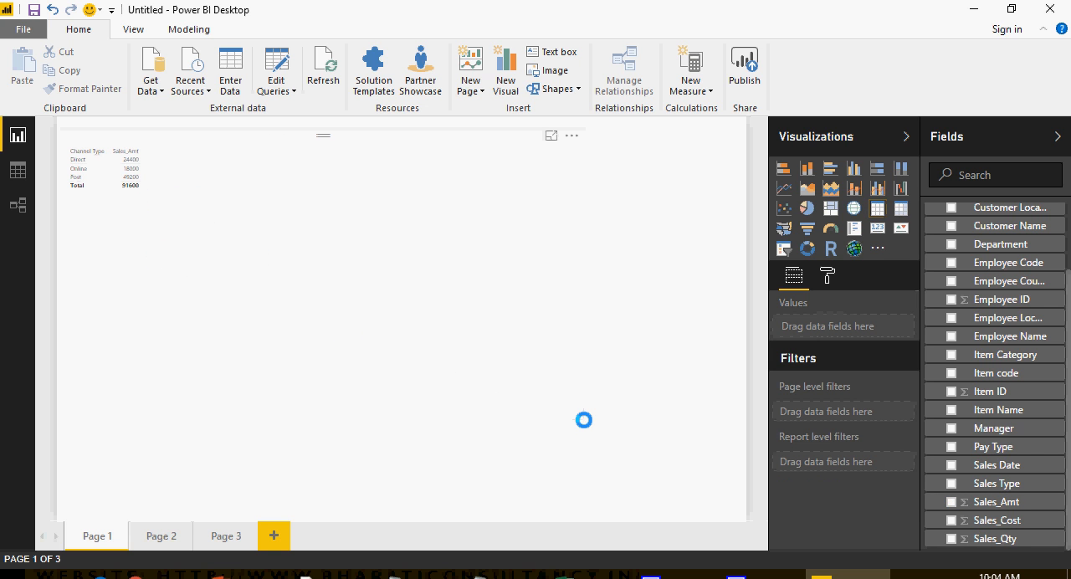
pyautogui.click(550, 135)
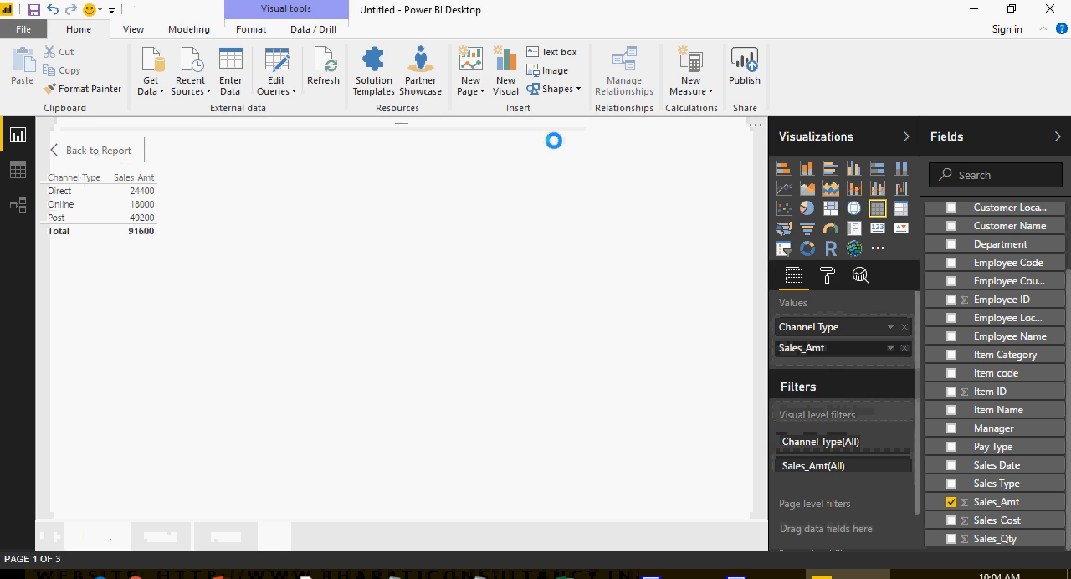
pyautogui.click(81, 147)
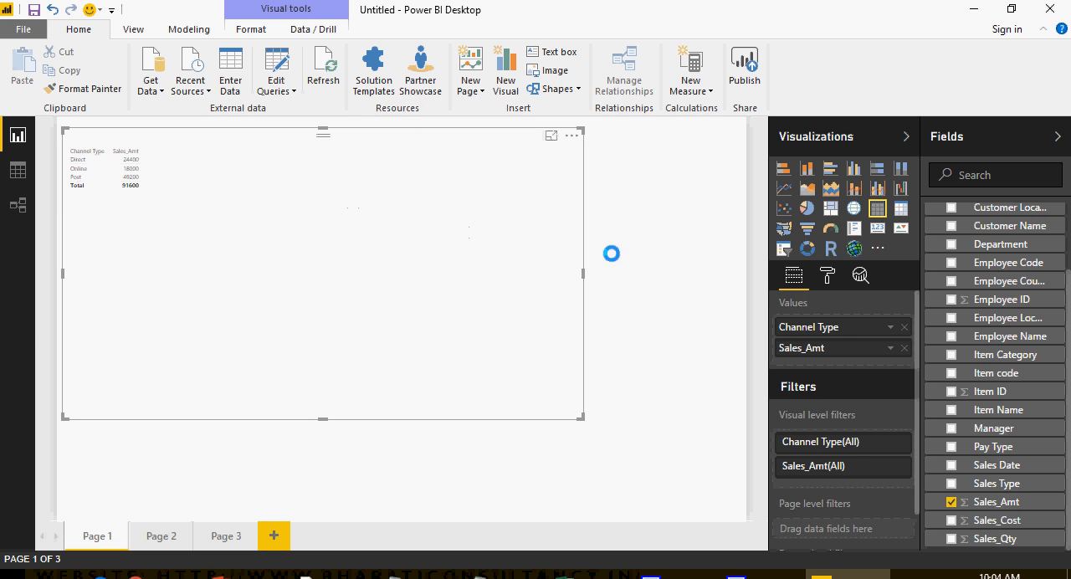
# Step: Try the stacked column and clustered bar visualizations for the table, and finish with a clustered column chart
pyautogui.click(808, 168)
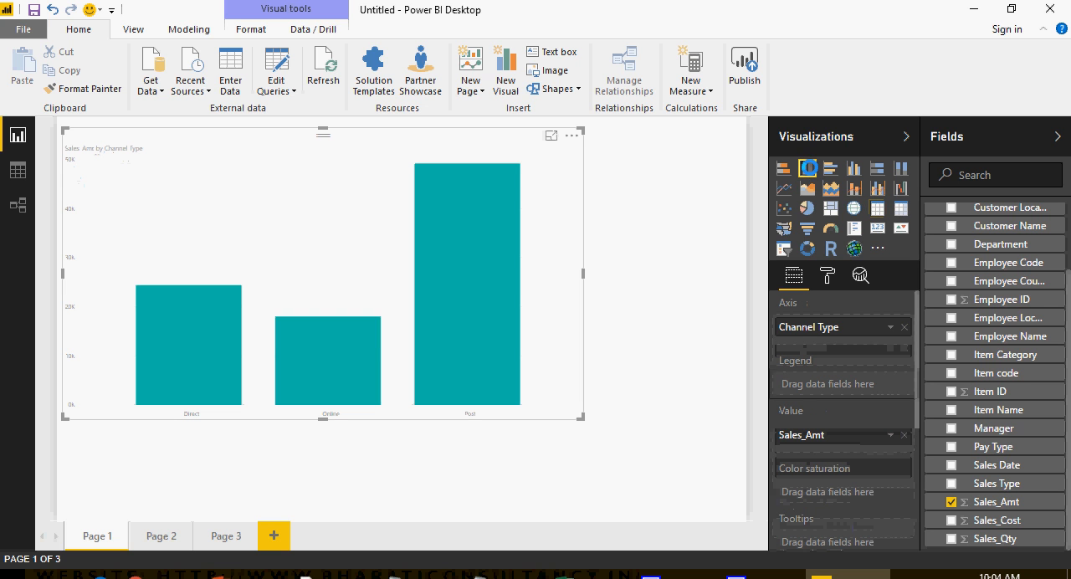
pyautogui.click(825, 167)
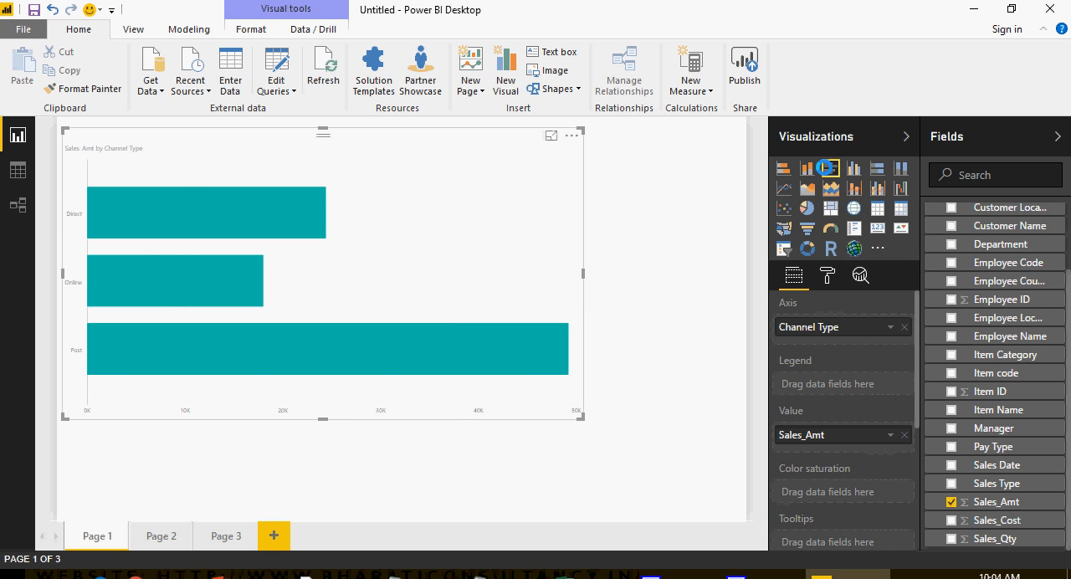
pyautogui.click(851, 168)
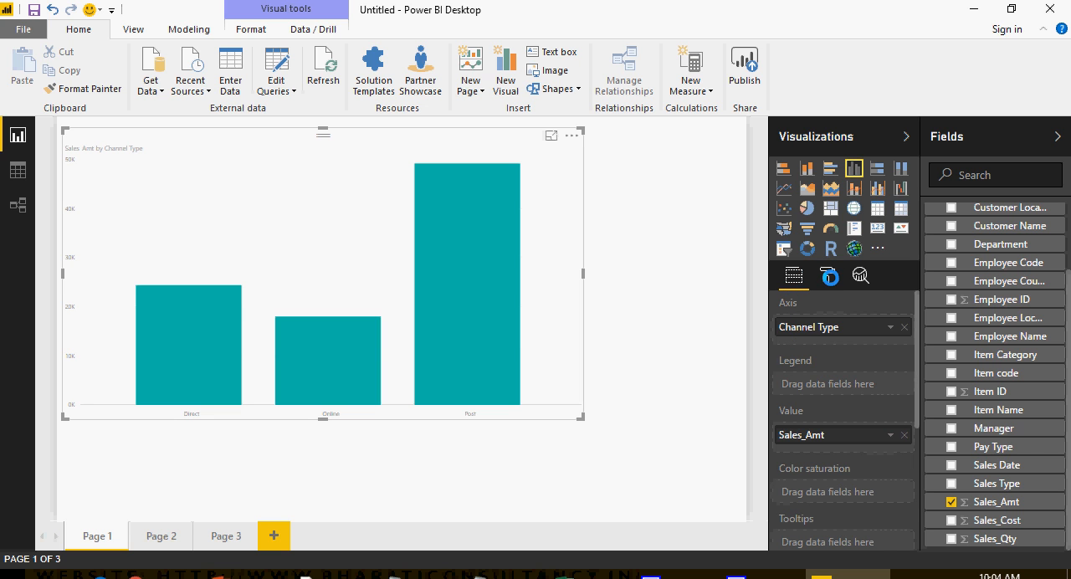
# Step: Review the column chart's formatting and analytics options, and return to its field settings
pyautogui.click(828, 277)
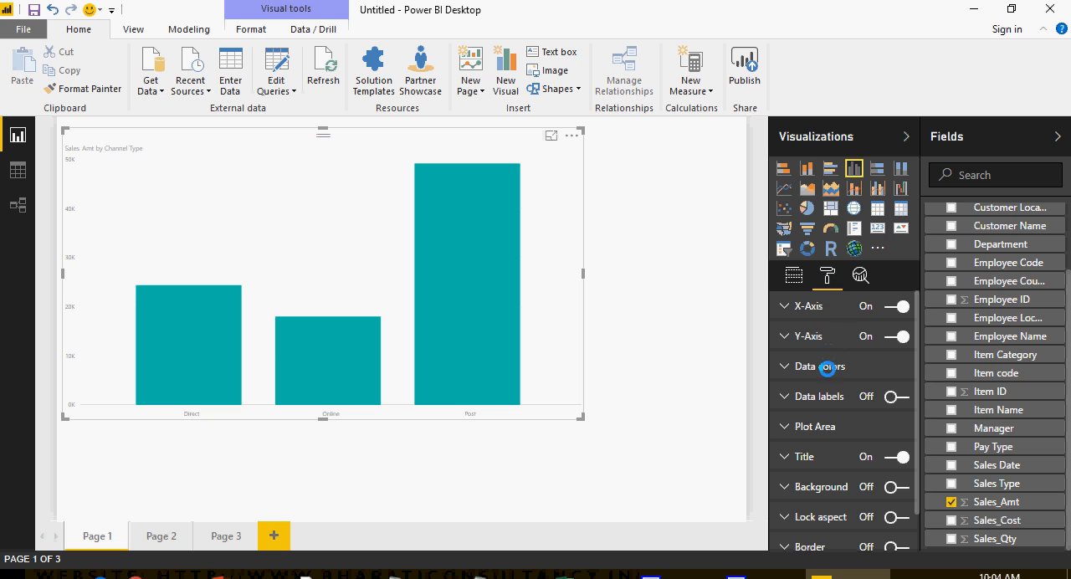
pyautogui.click(860, 276)
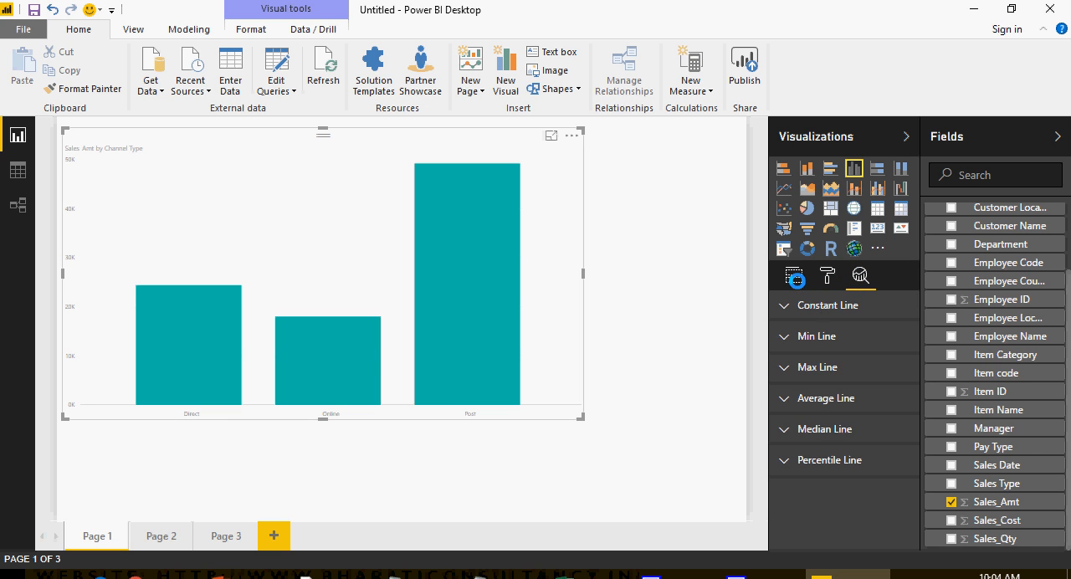
pyautogui.click(795, 277)
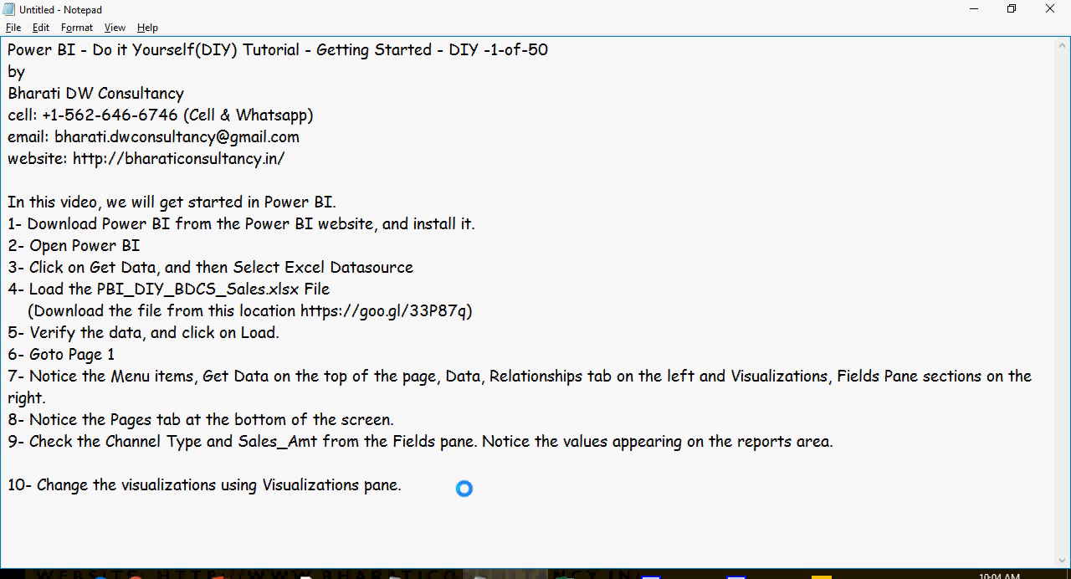
# Step: Paste "11- Do the following Hands on excercises." in the Notepad notes and place it on its own line below step 10
pyautogui.write('11- Do the following Hands on excercises.')
pyautogui.click(400, 485)
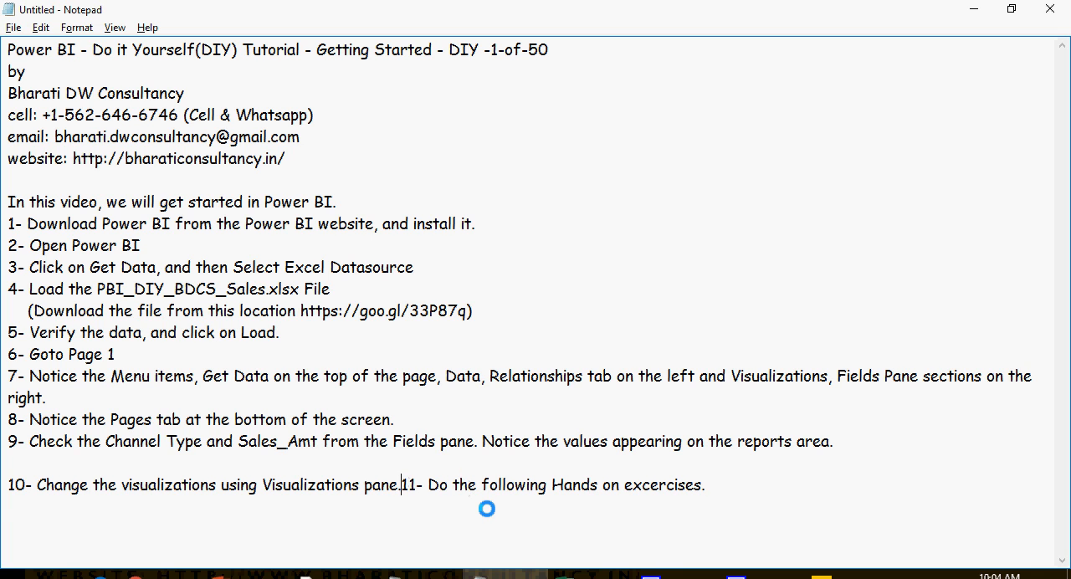
pyautogui.press('Return')
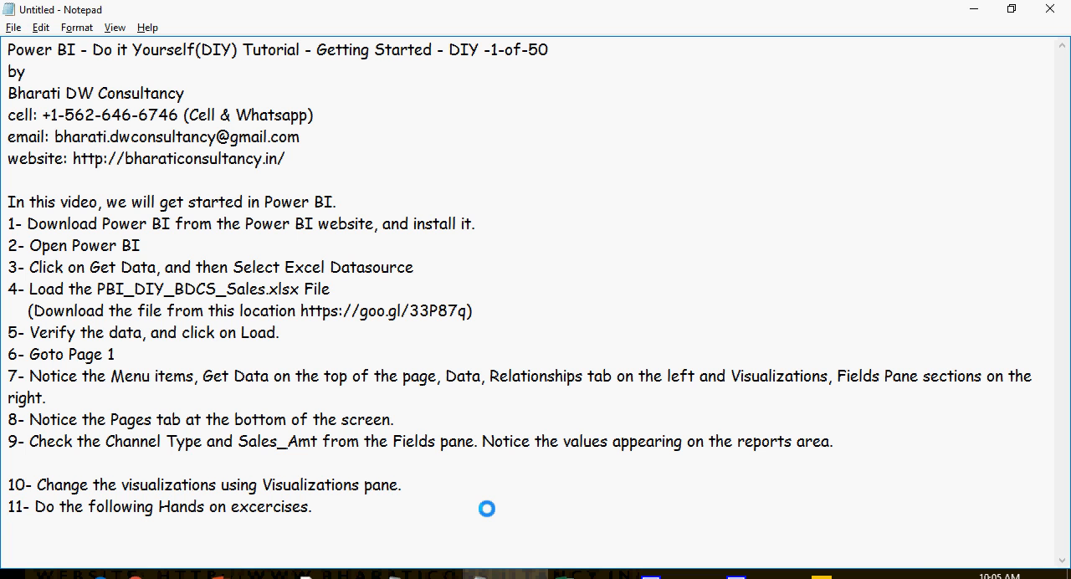
# Step: Add a "Hands on - DIY #1" section below step 11 with the item "1- Add a new page, from the bottom of the screen."
pyautogui.scroll(-4, 469, 494)
pyautogui.click(210, 338)
pyautogui.write('Hands on - DIY #1 1- Add a new page, from the bottom of the screen.')
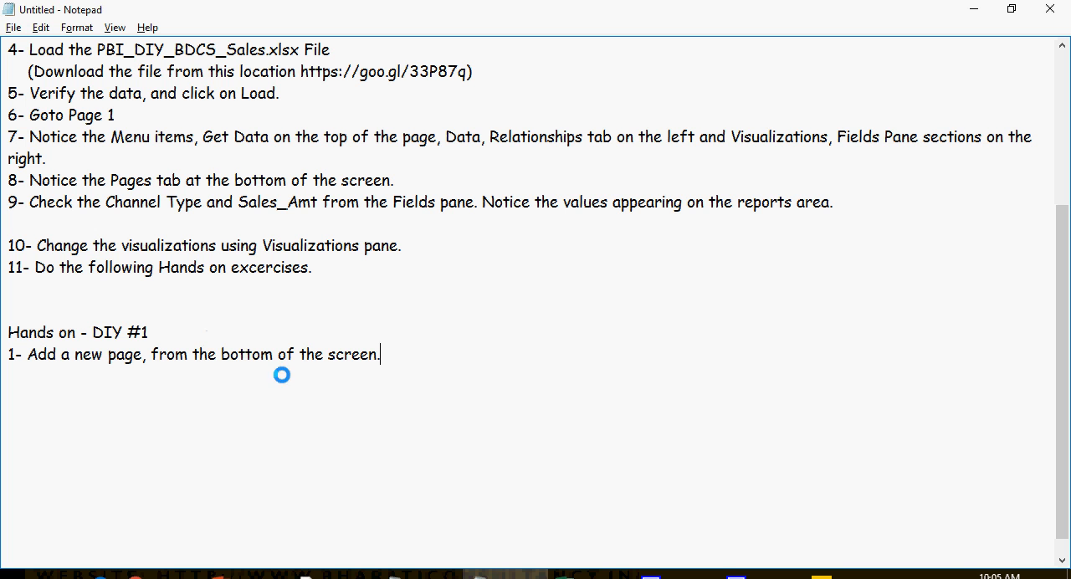
# Step: Switch to Power BI Desktop and add a new blank page after Page 3
pyautogui.click(837, 576)
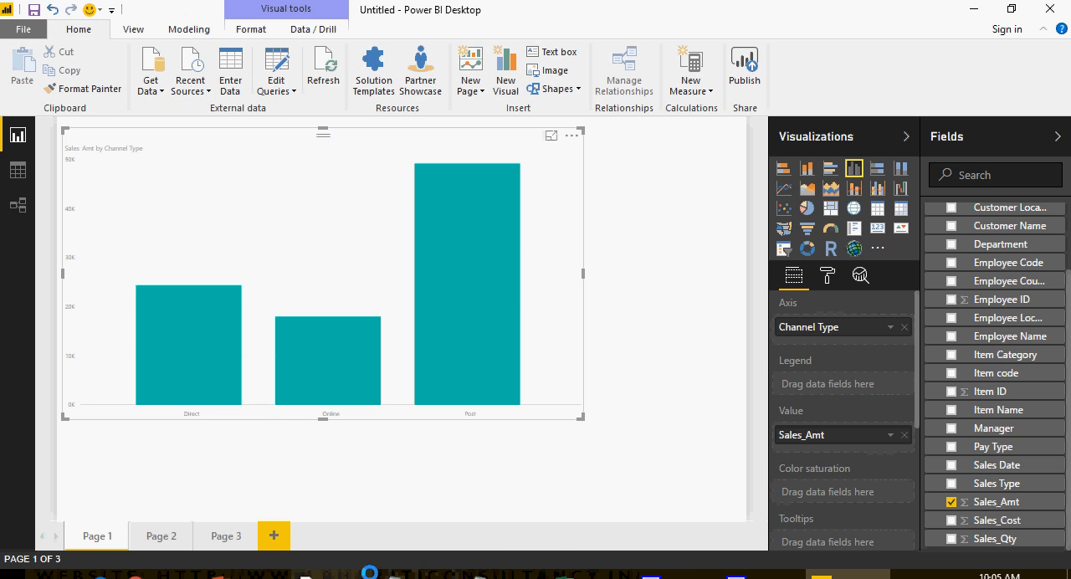
pyautogui.click(274, 536)
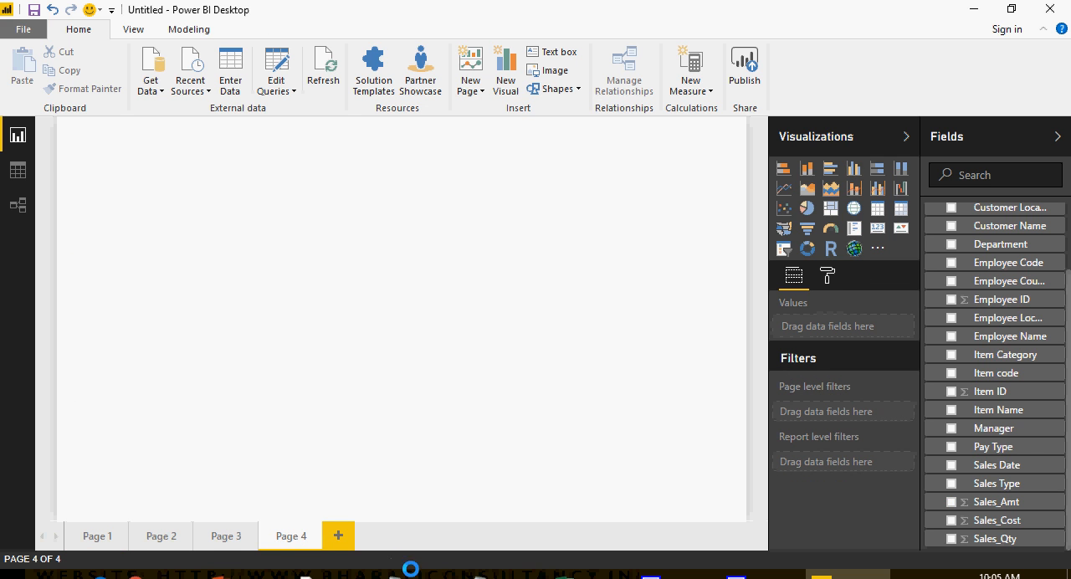
# Step: Switch to Notepad and add "2- Select the Sales Type, Country and Sales_Amt from the Fields Pane." and "3- Change the visualization to Column chart." under DIY #1
pyautogui.click(477, 576)
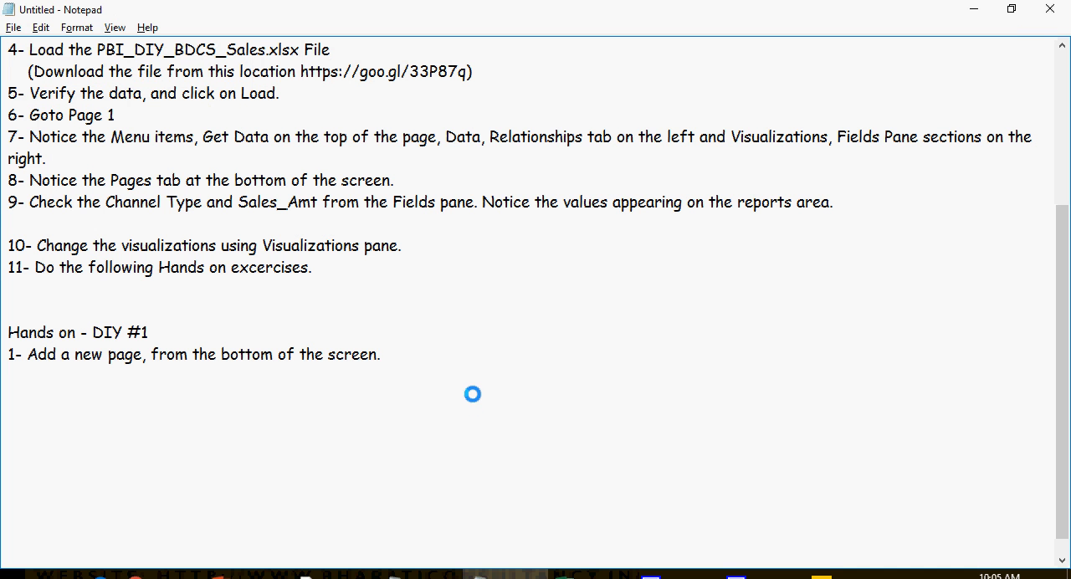
pyautogui.press('Return')
pyautogui.write('2- Select the Sales Type, Country and Sales_Amt from the Fields Pane.')
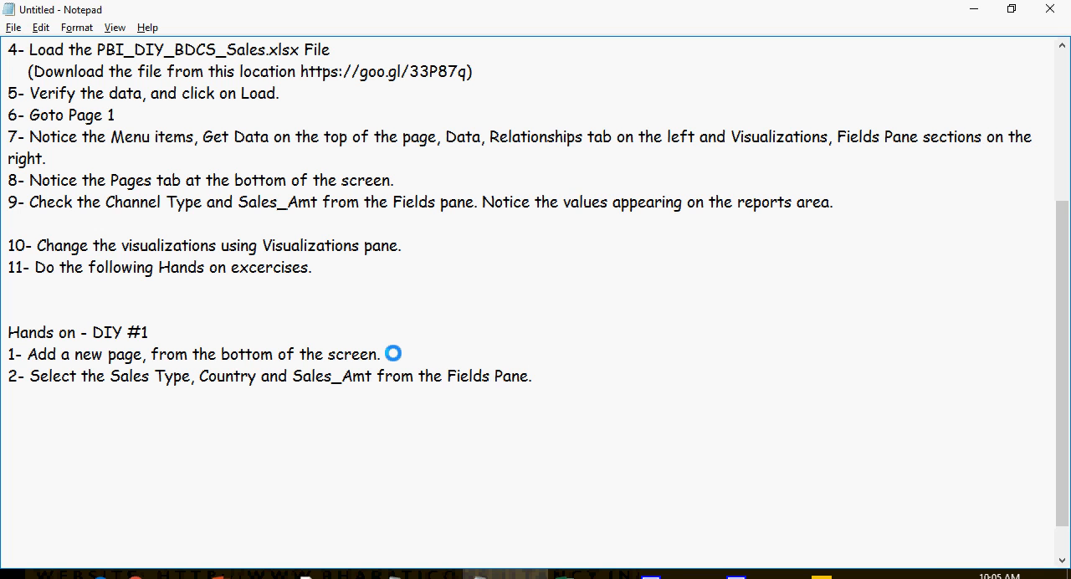
pyautogui.press('Return')
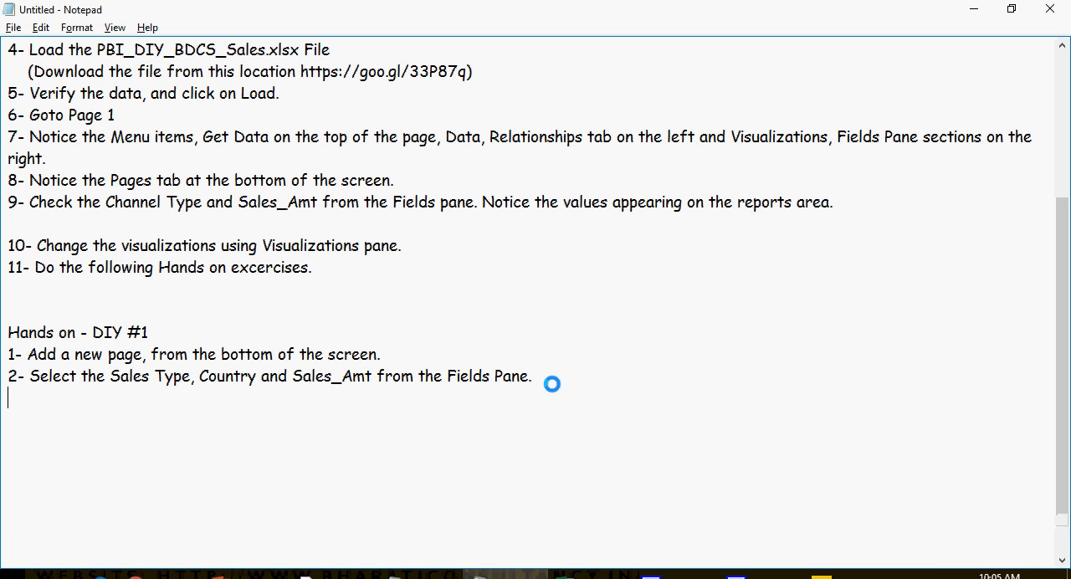
pyautogui.write('3- Change the visualization to Column chart.')
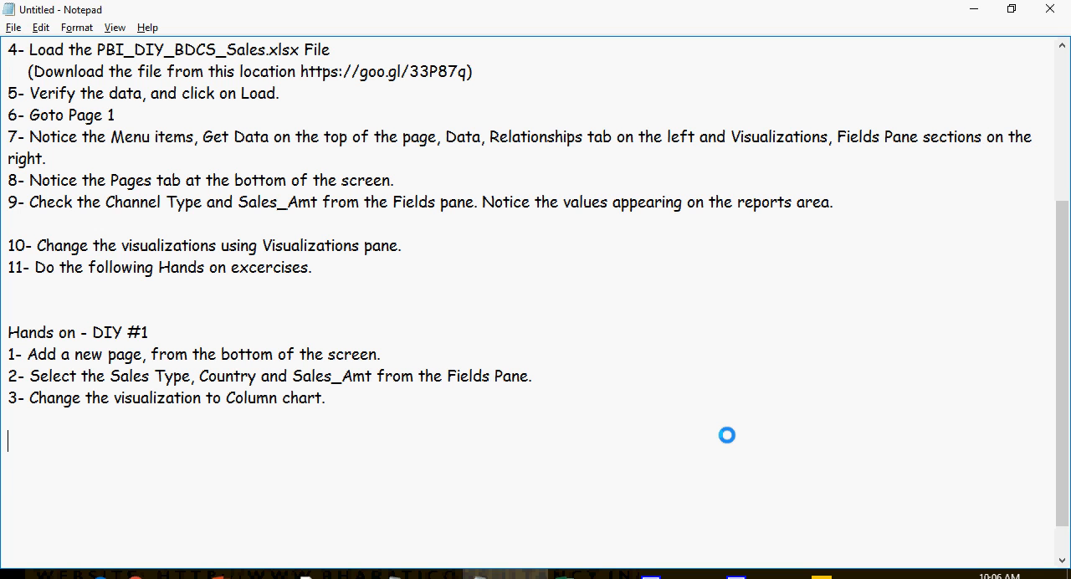
# Step: Add a "Hands on - DIY #2" section below the DIY #1 items with the item "1- Add a new sheet."
pyautogui.hotkey('ctrl', 'z')
pyautogui.press('Up')
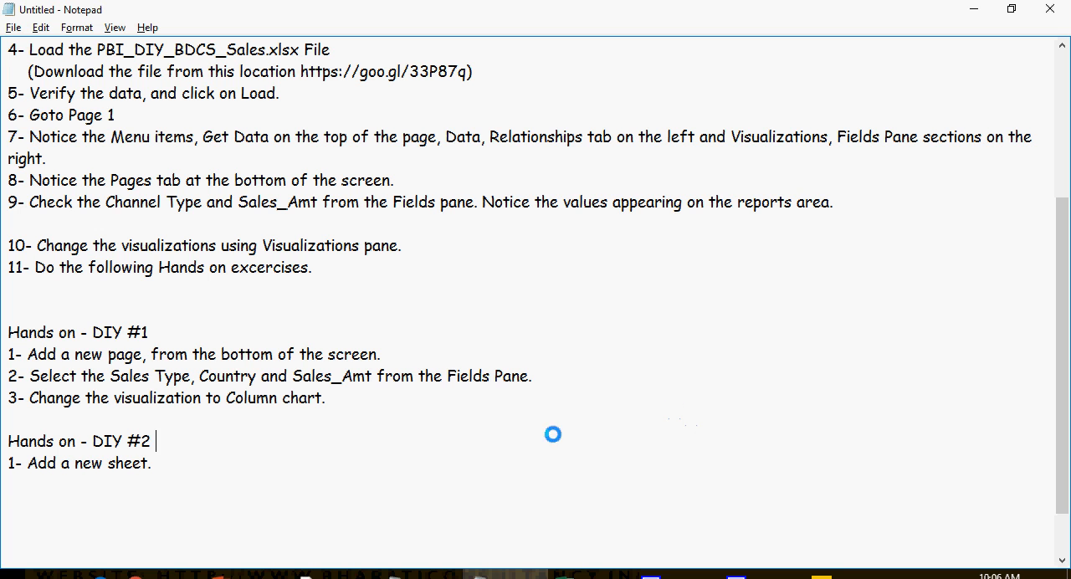
pyautogui.press('Return')
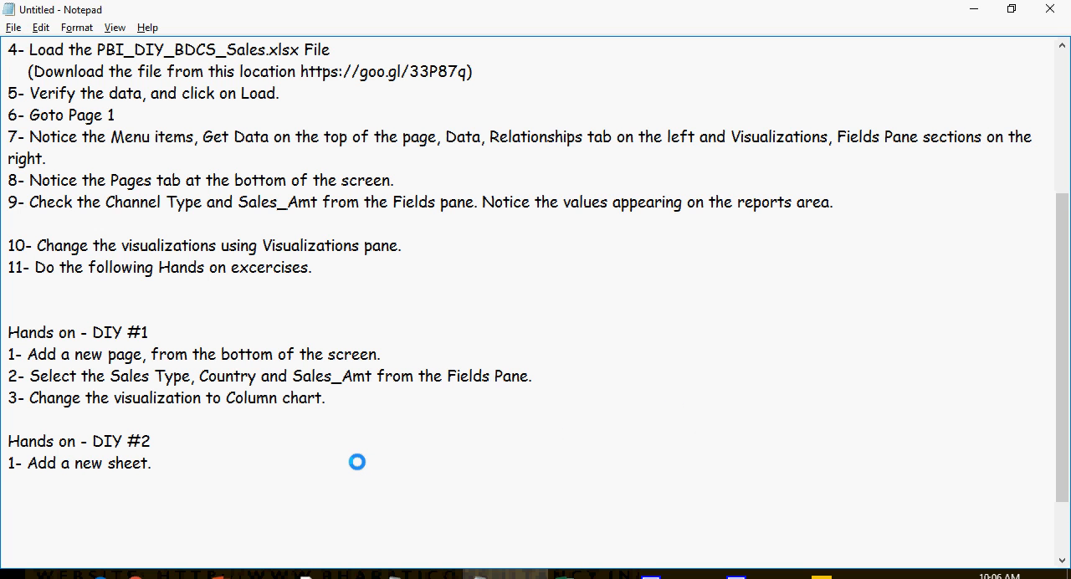
# Step: Add "2- Click on the Department, Channel Type and Sales_Cost from the Fields Pane." and "3- On the right side, click on select various visualizations." to DIY #2
pyautogui.write('2- Click on the Department, Channel Type and Sales_Cost from the Fields Pane.')
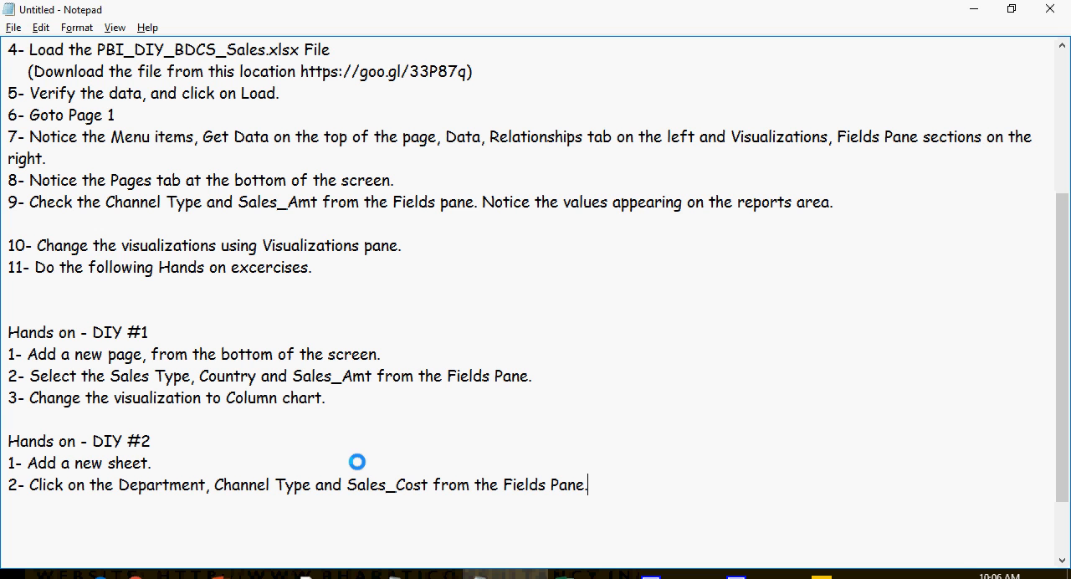
pyautogui.press('Return')
pyautogui.write('3- On the right side, click on select various visualizations.')
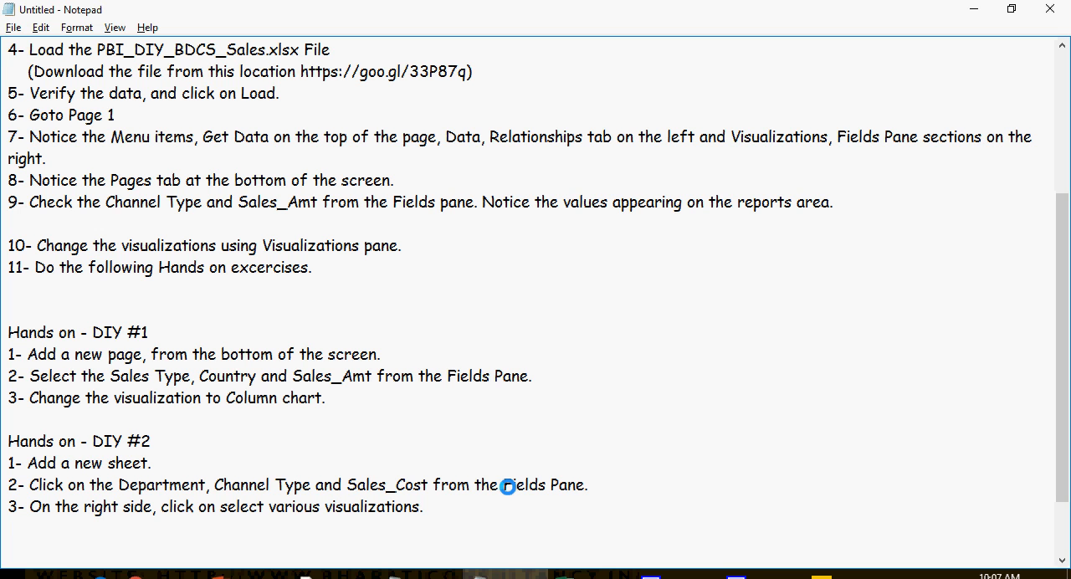